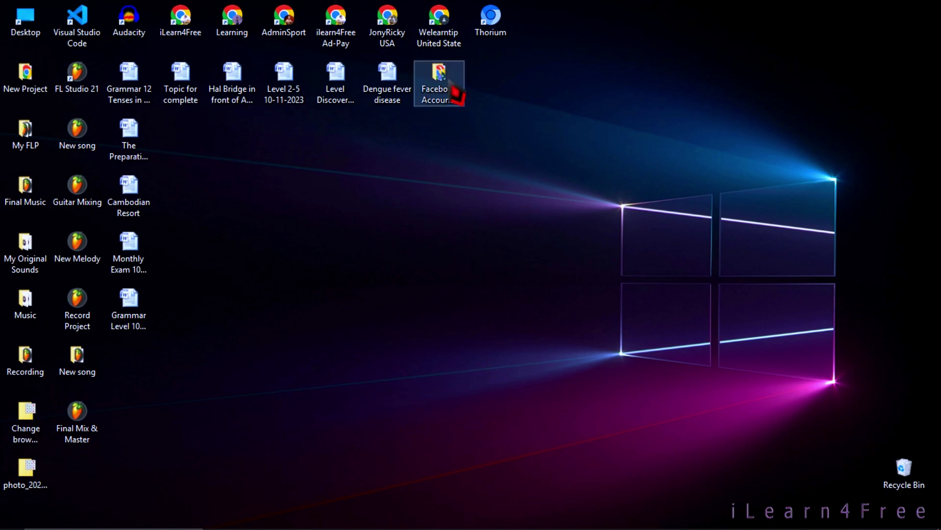
# - Open the desktop Facebook Accounts folder and scroll through its 69 Chrome profile shortcuts
pyautogui.doubleClick(452, 89)
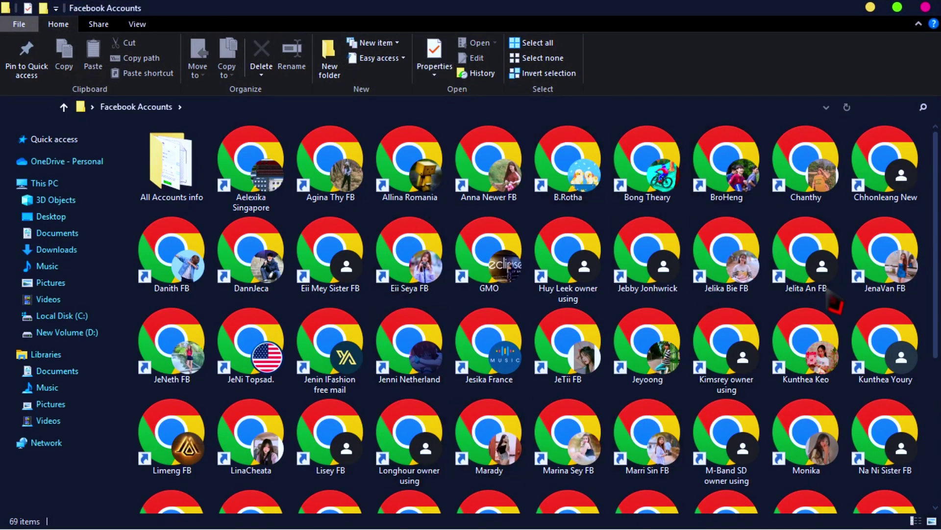
pyautogui.scroll(-5, 932, 236)
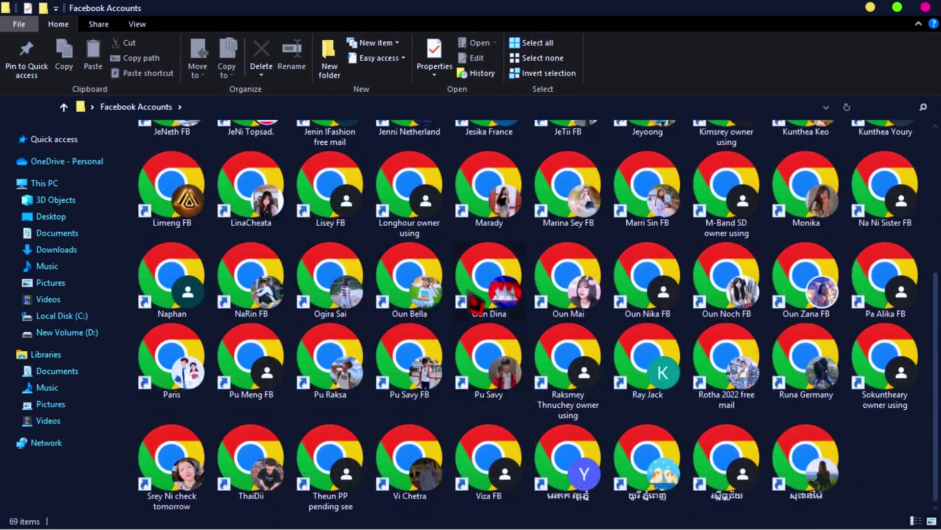
# - Launch an account's Chrome shortcut and browse its Facebook feed
pyautogui.click(270, 292)
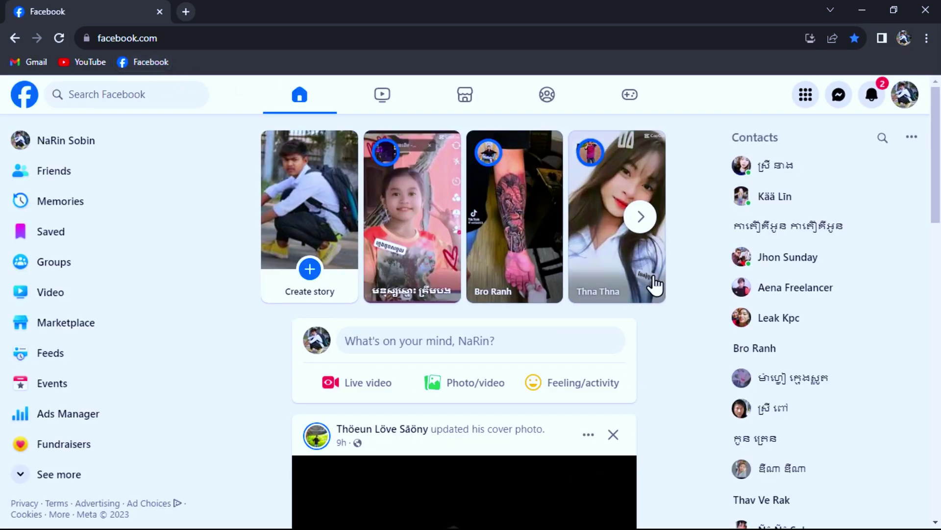
pyautogui.scroll(-1, 643, 349)
pyautogui.scroll(-20, 643, 349)
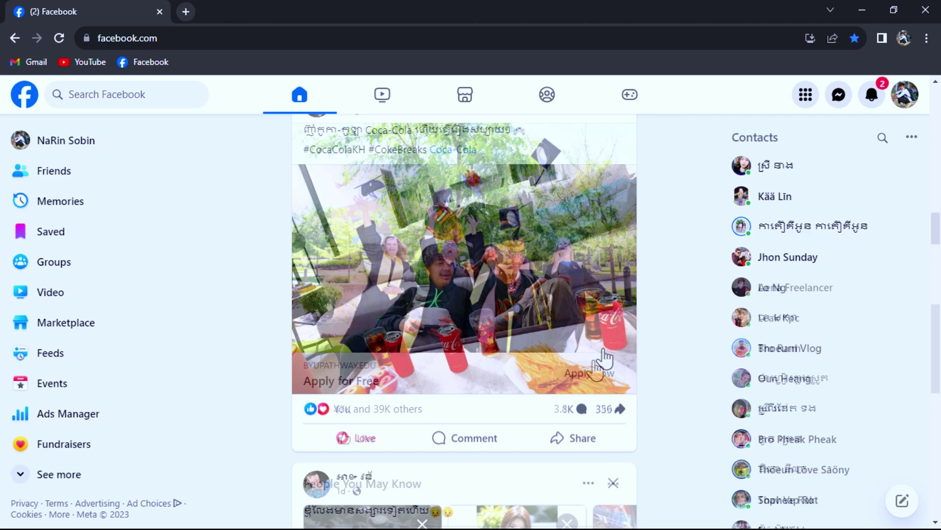
pyautogui.scroll(10, 613, 453)
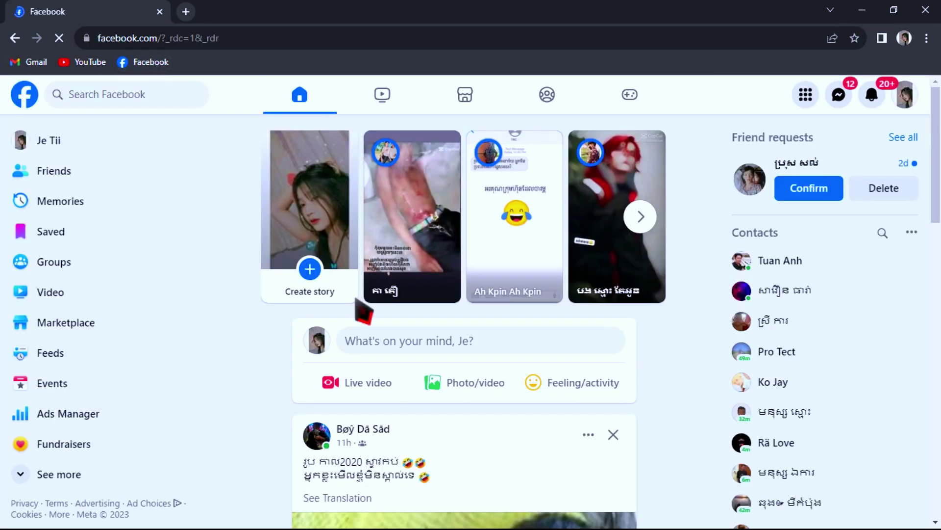
# - Confirm the pending friend request, then close that account's Chrome window
pyautogui.click(797, 186)
pyautogui.scroll(-15, 495, 338)
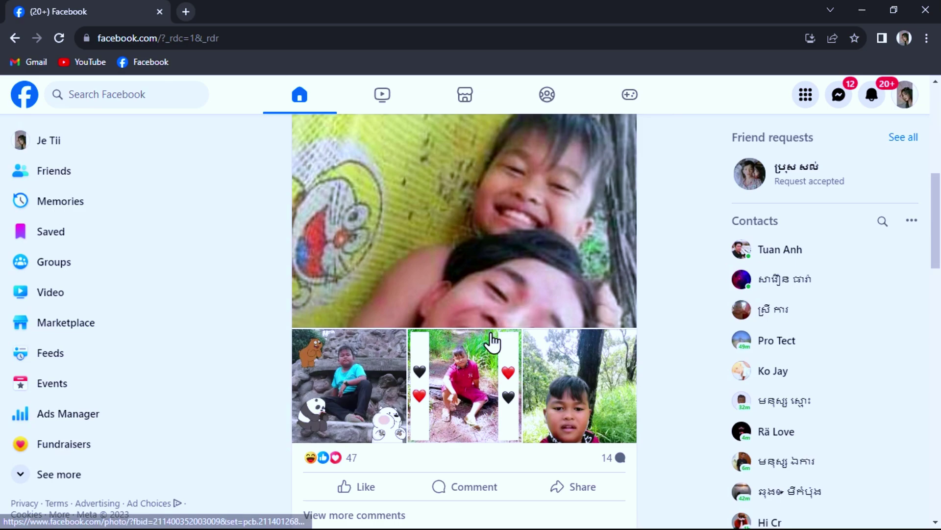
pyautogui.scroll(-8, 505, 319)
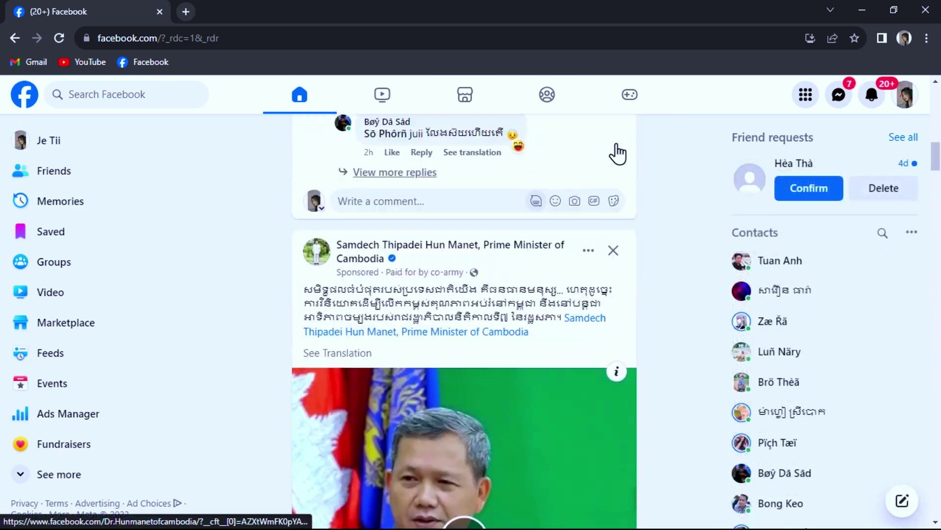
pyautogui.click(926, 10)
pyautogui.scroll(-3, 604, 339)
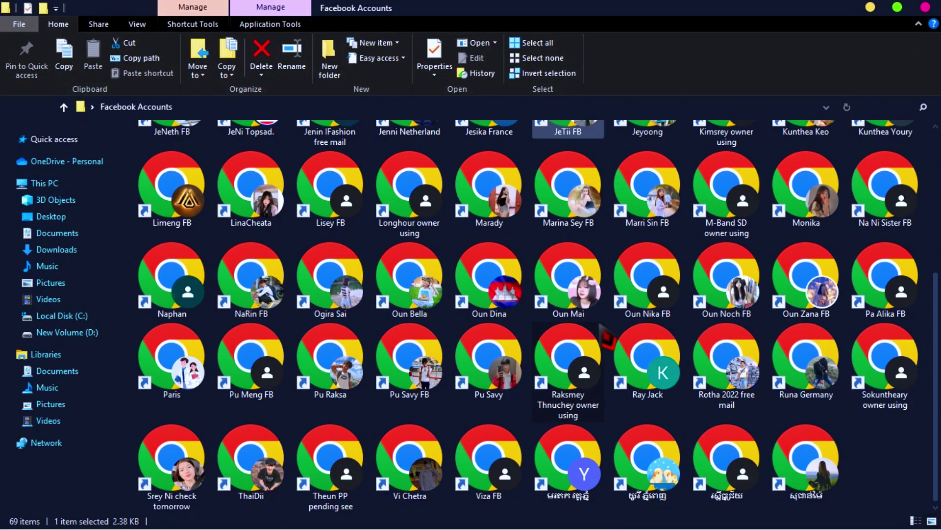
pyautogui.scroll(3, 607, 339)
# - Close the Accounts folder, launch Chrome and start adding a new browser profile
pyautogui.click(926, 8)
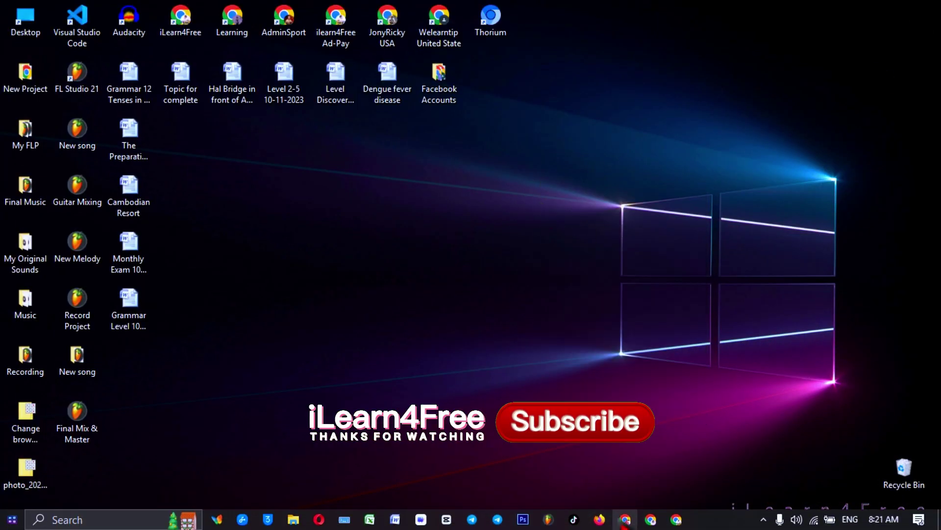
pyautogui.click(625, 519)
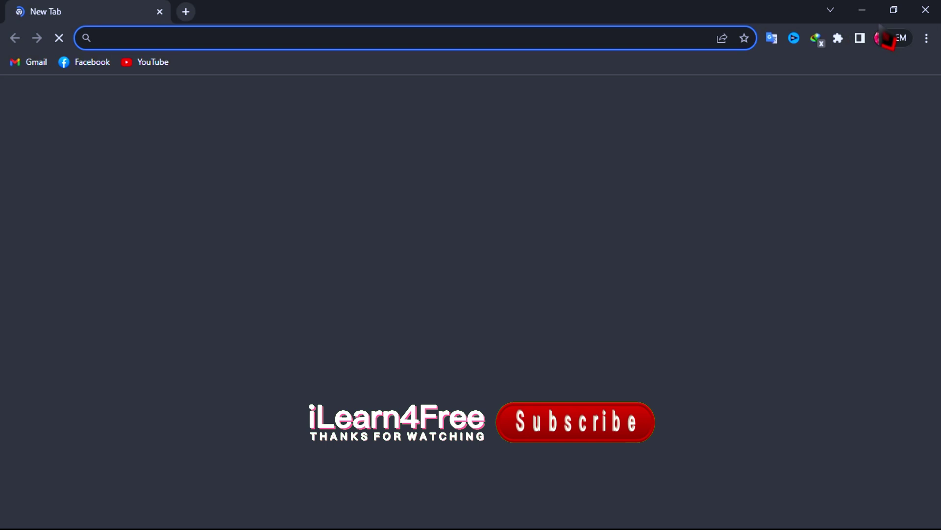
pyautogui.click(900, 39)
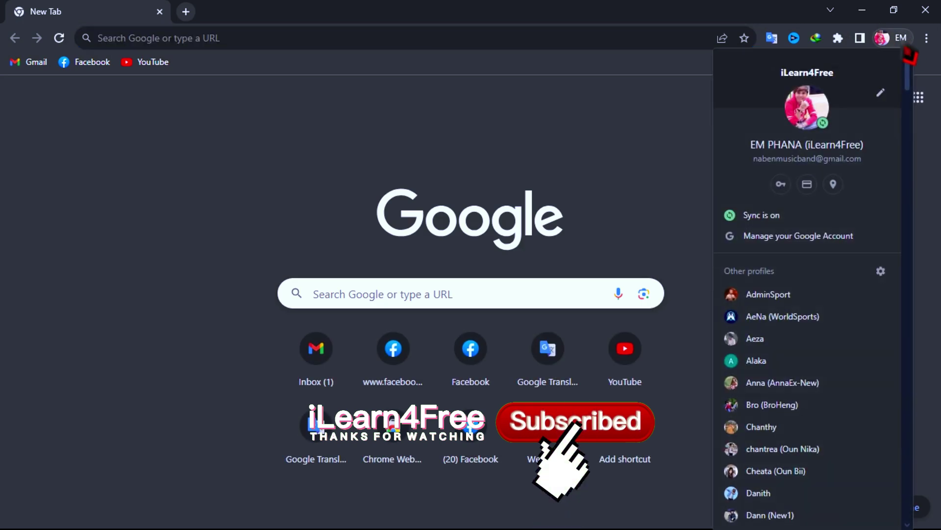
pyautogui.moveTo(908, 78); pyautogui.dragTo(905, 495)
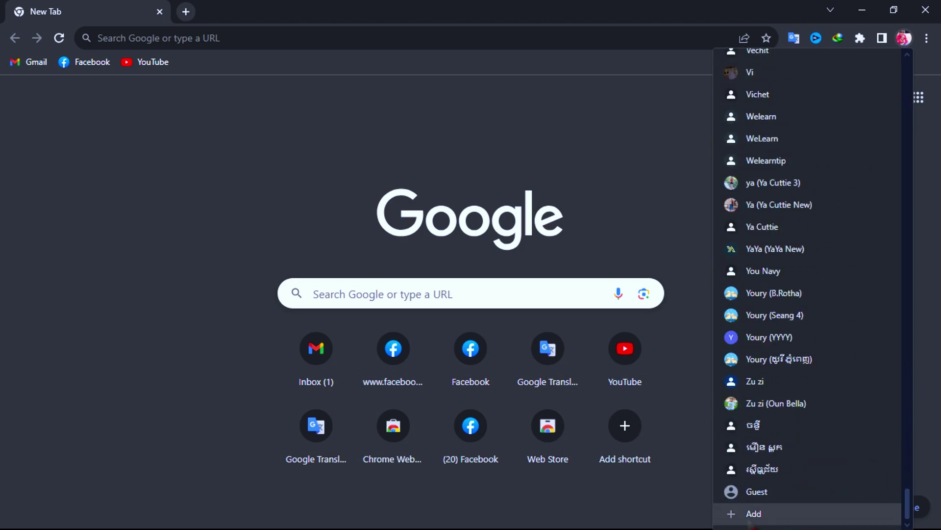
pyautogui.click(779, 521)
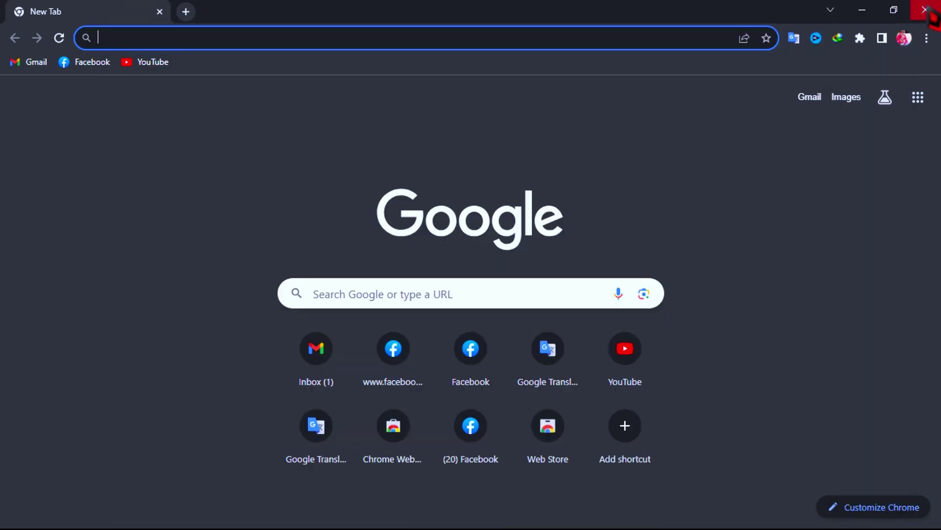
# - Close the original Chrome window and set up the new profile without an account
pyautogui.click(926, 10)
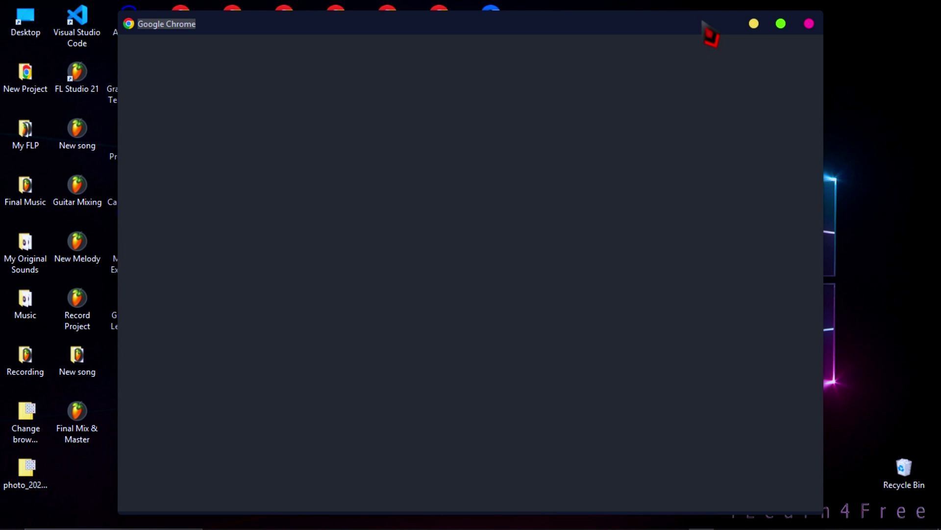
pyautogui.moveTo(703, 22); pyautogui.dragTo(670, 25)
pyautogui.click(425, 428)
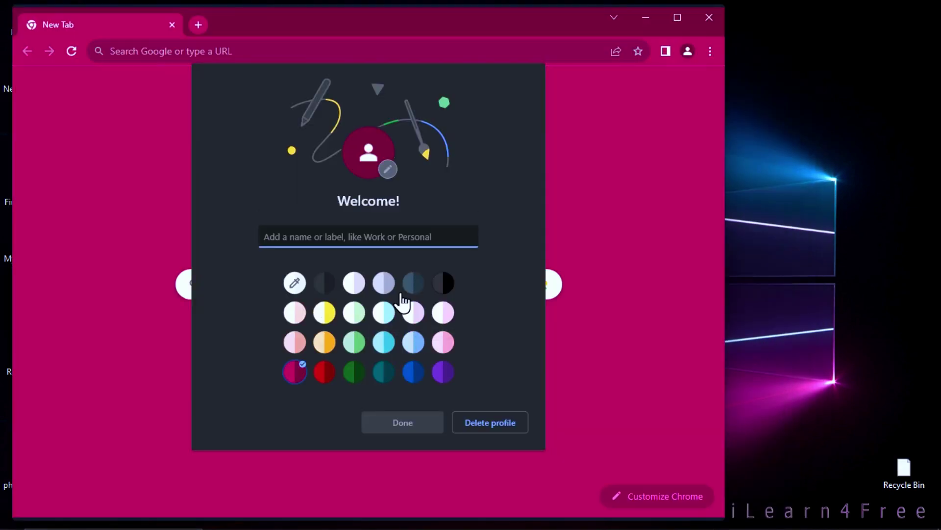
# - Pick teal as the profile theme and name the profile Facebook098
pyautogui.click(413, 283)
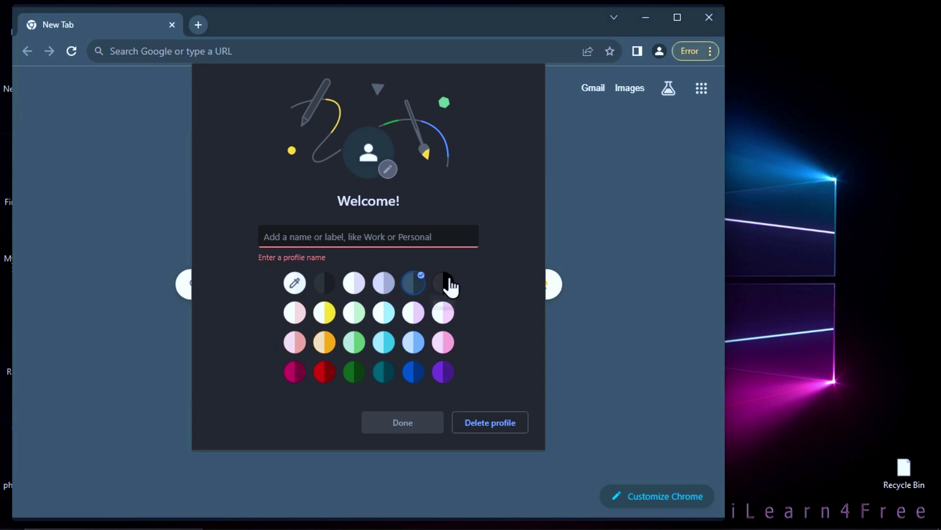
pyautogui.click(443, 341)
pyautogui.click(383, 282)
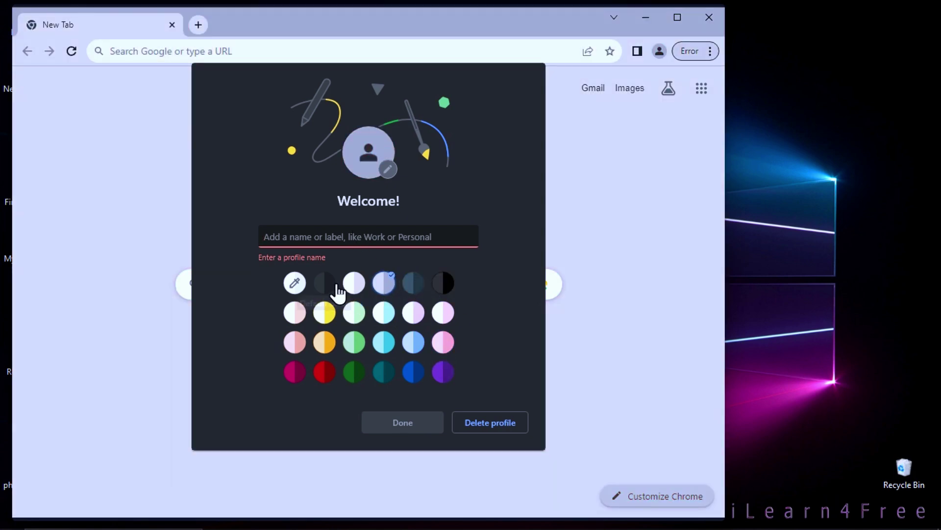
pyautogui.click(325, 286)
pyautogui.click(414, 291)
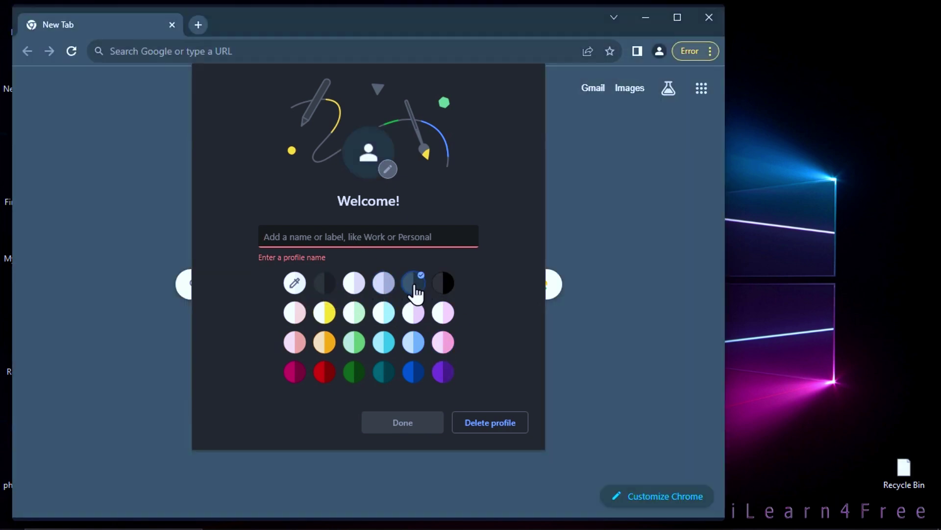
pyautogui.click(385, 373)
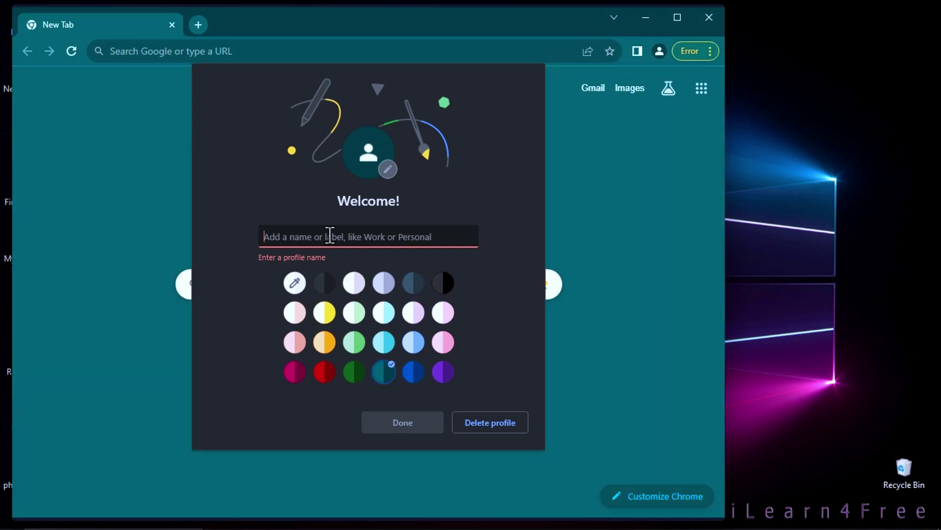
pyautogui.write('Facebook098')
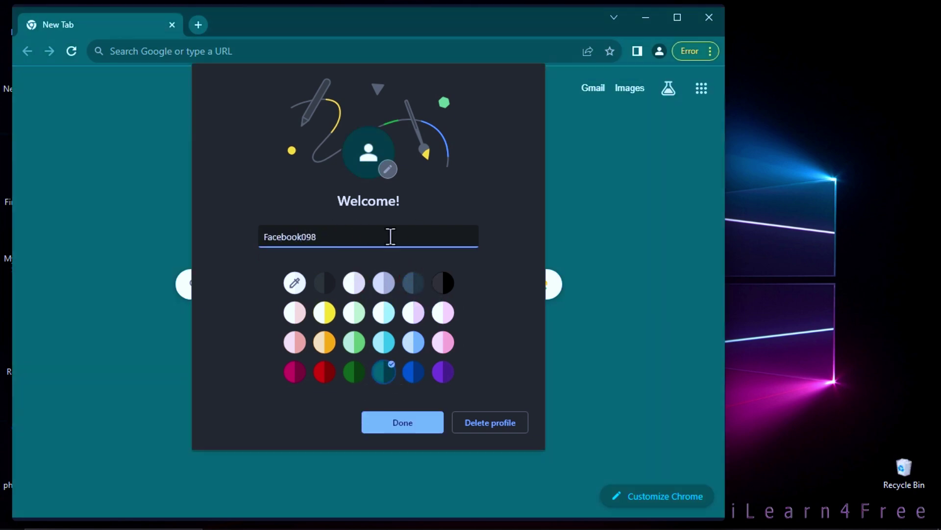
# - Finish the Facebook098 profile and remove the Torrent Scanner and IDM Integration Module extensions
pyautogui.click(413, 428)
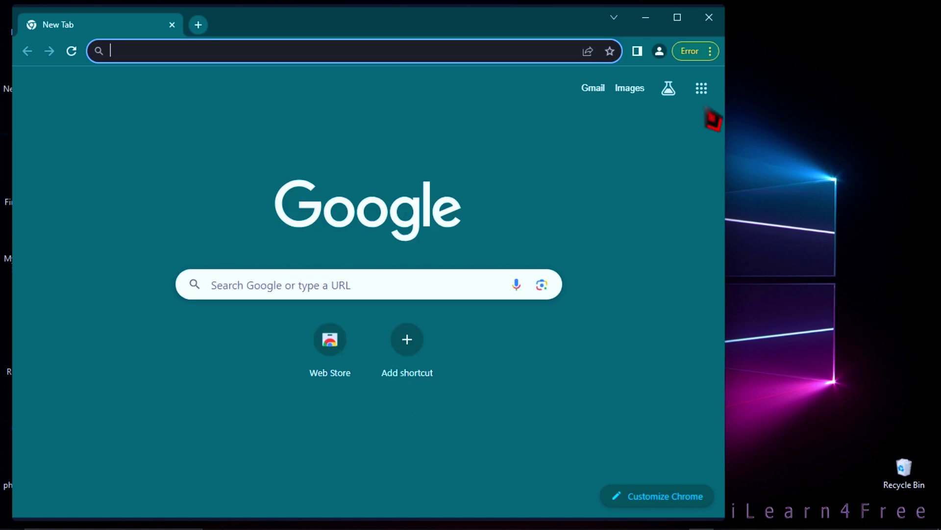
pyautogui.click(710, 51)
pyautogui.click(609, 87)
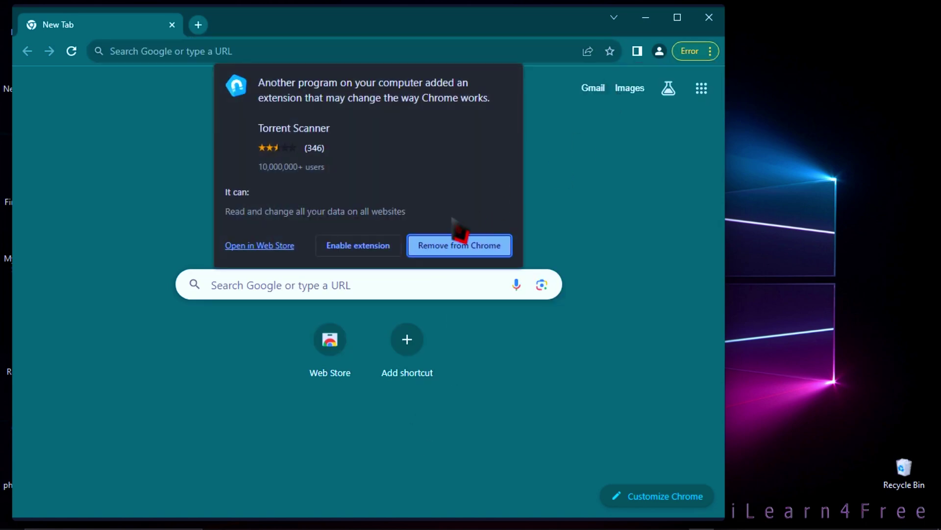
pyautogui.click(458, 243)
pyautogui.click(710, 51)
pyautogui.click(608, 73)
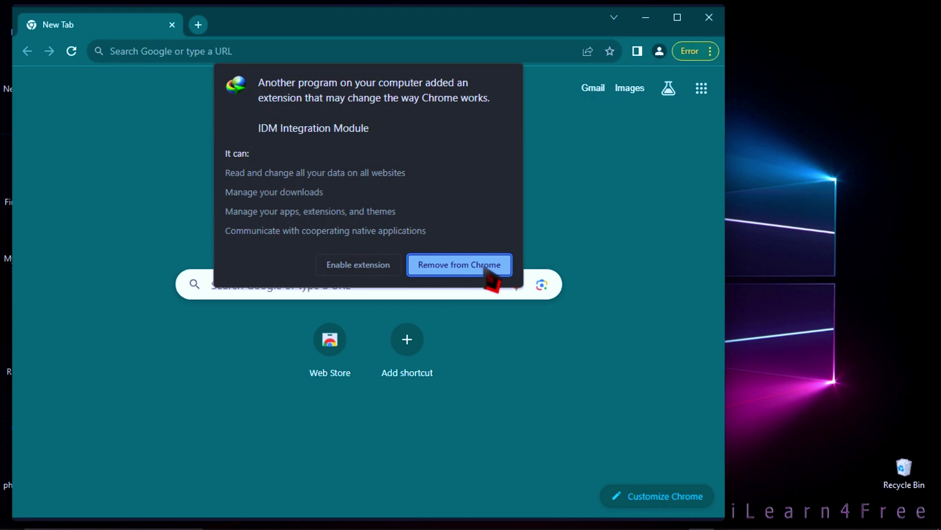
pyautogui.click(481, 269)
# - Create a Facebook098 desktop shortcut via Customize profile, then close Chrome
pyautogui.moveTo(500, 21); pyautogui.dragTo(653, 41)
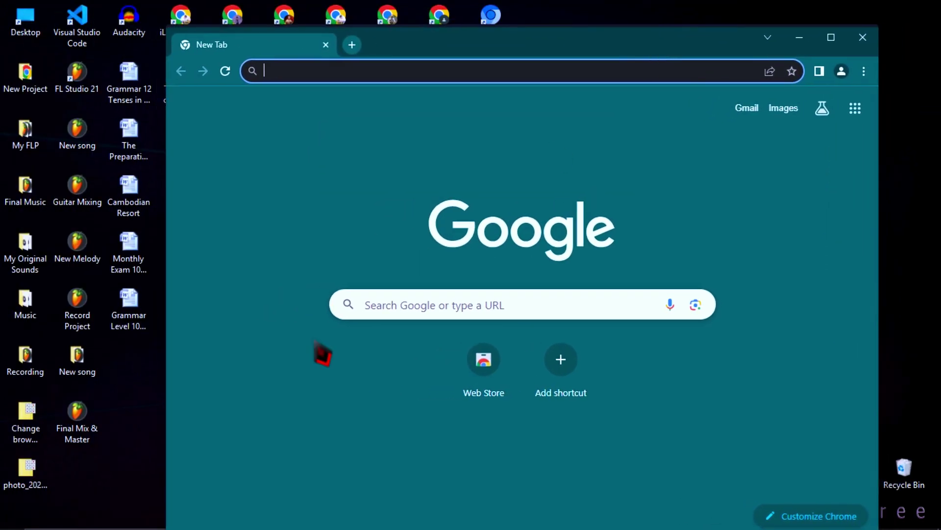
pyautogui.click(842, 73)
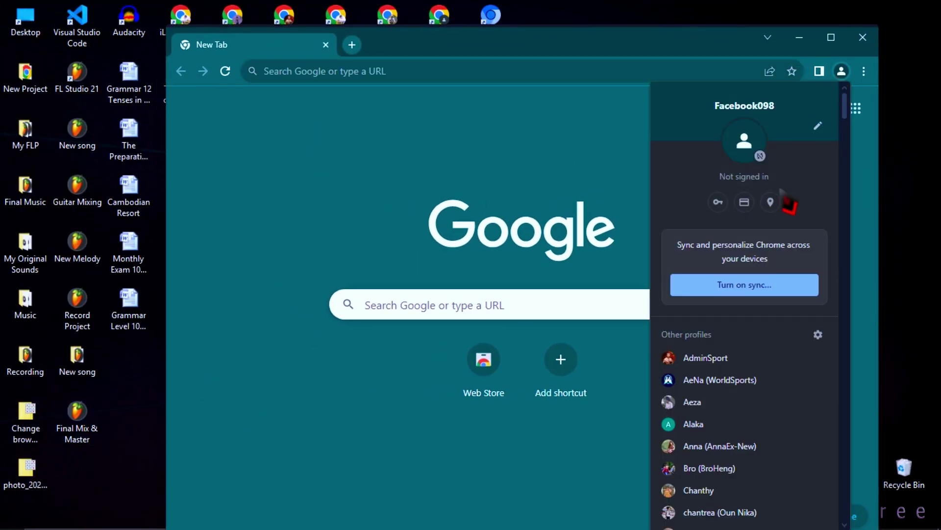
pyautogui.click(818, 133)
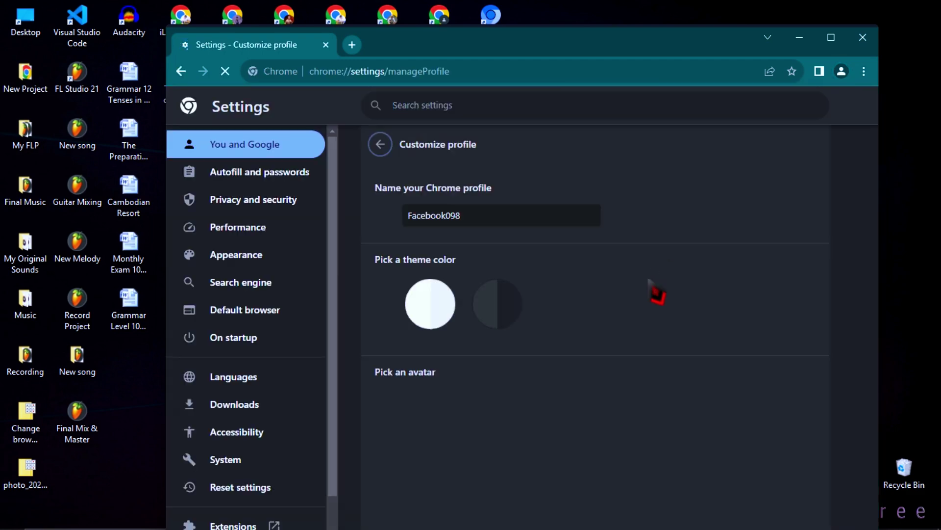
pyautogui.scroll(-5, 655, 290)
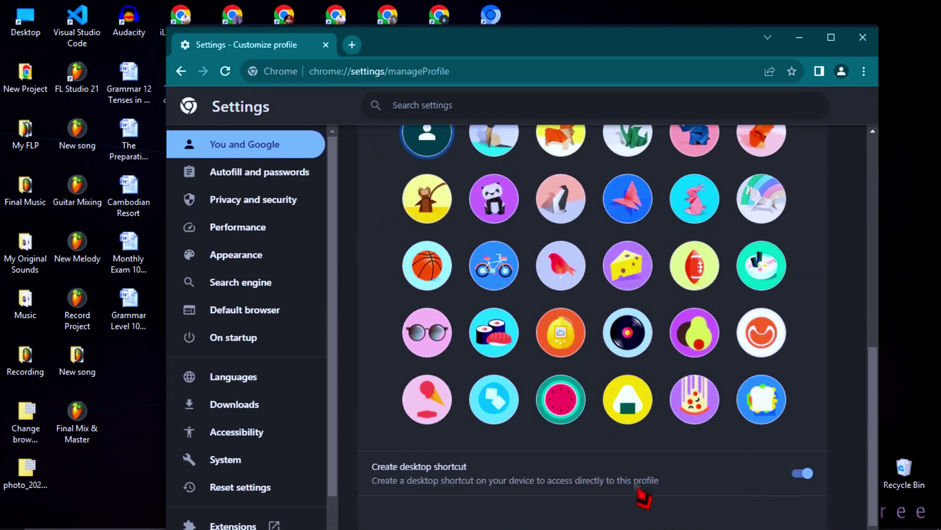
pyautogui.click(863, 37)
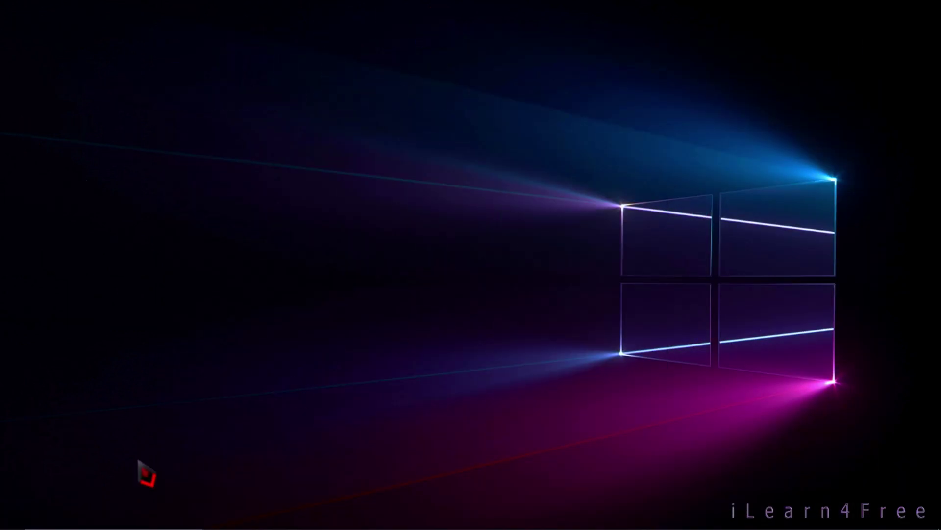
# - Launch the Facebook098 profile from its desktop shortcut and dismiss the ad privacy notice
pyautogui.moveTo(76, 471); pyautogui.dragTo(444, 211)
pyautogui.doubleClick(446, 216)
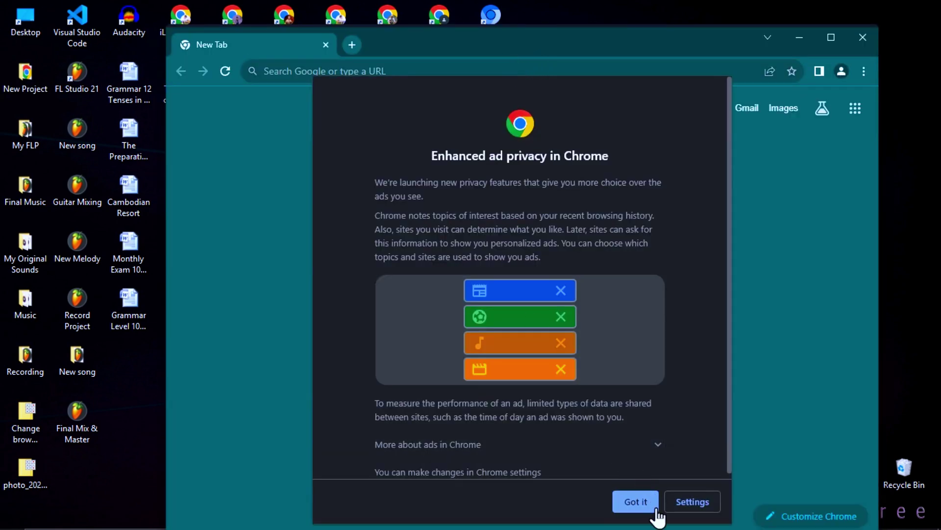
pyautogui.click(652, 505)
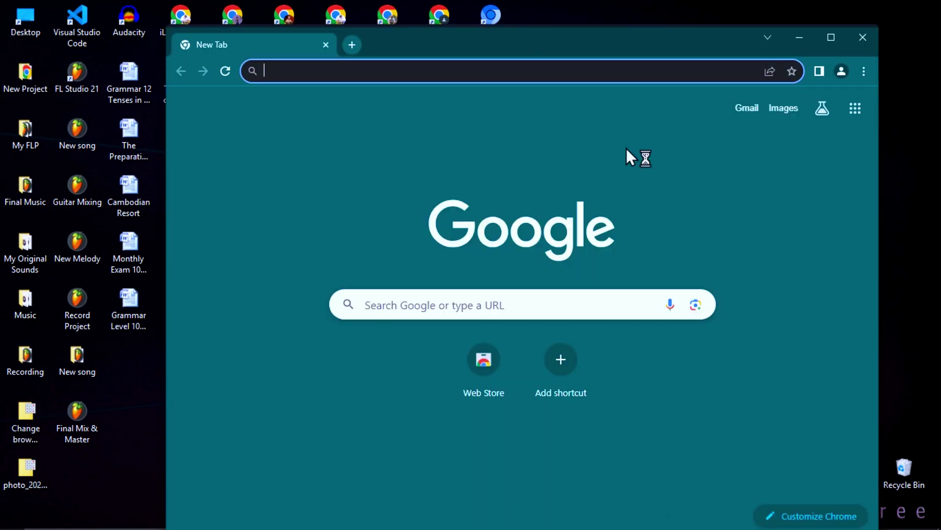
pyautogui.moveTo(618, 49); pyautogui.dragTo(462, 28)
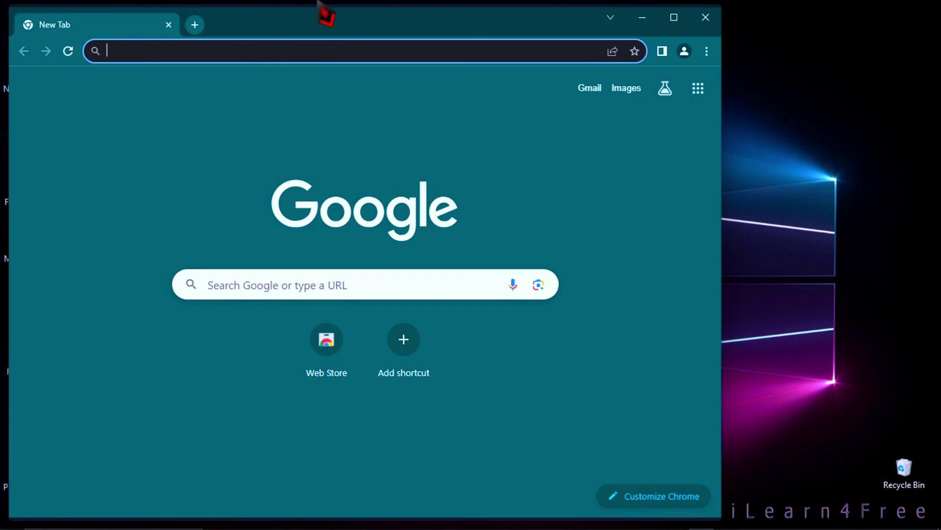
# - Search Google for facebook and open the 'Facebook® - Account Sign Up' result
pyautogui.write('Facebook')
pyautogui.press('Right')
pyautogui.press('Return')
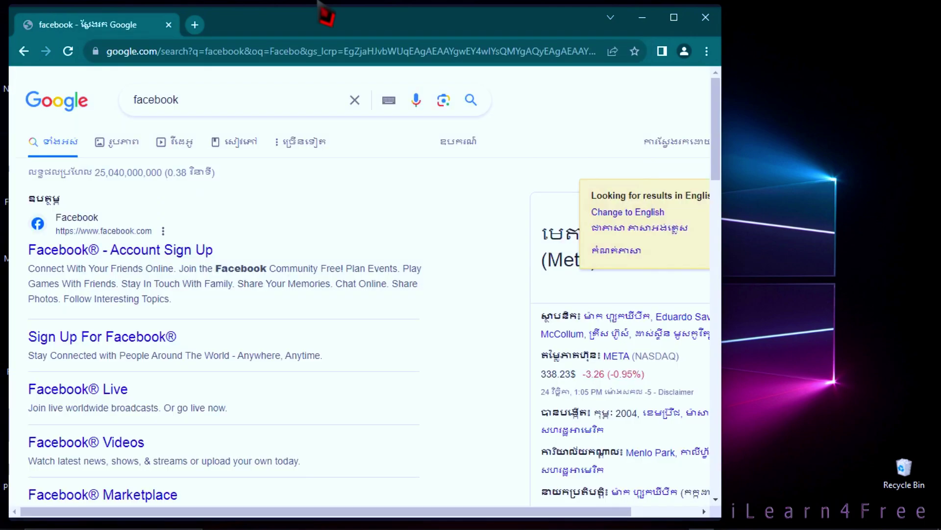
pyautogui.click(626, 80)
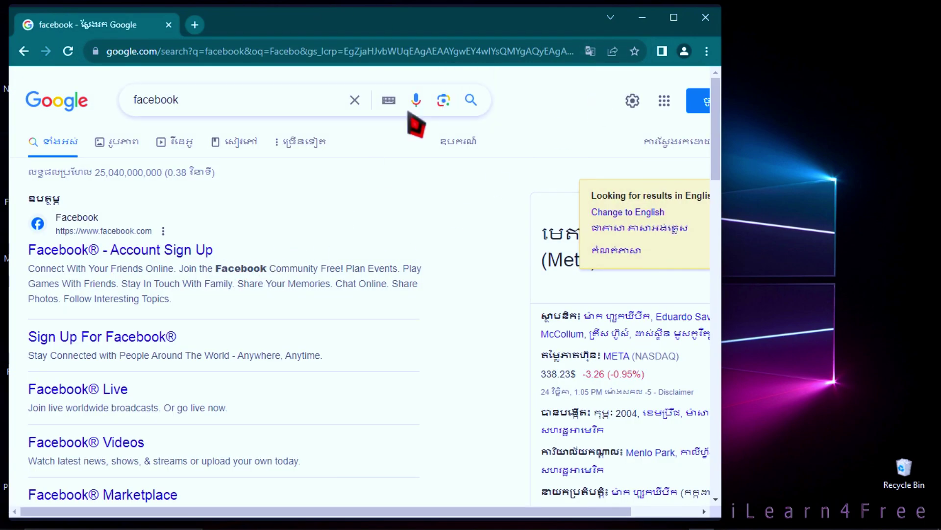
pyautogui.click(674, 17)
pyautogui.click(247, 235)
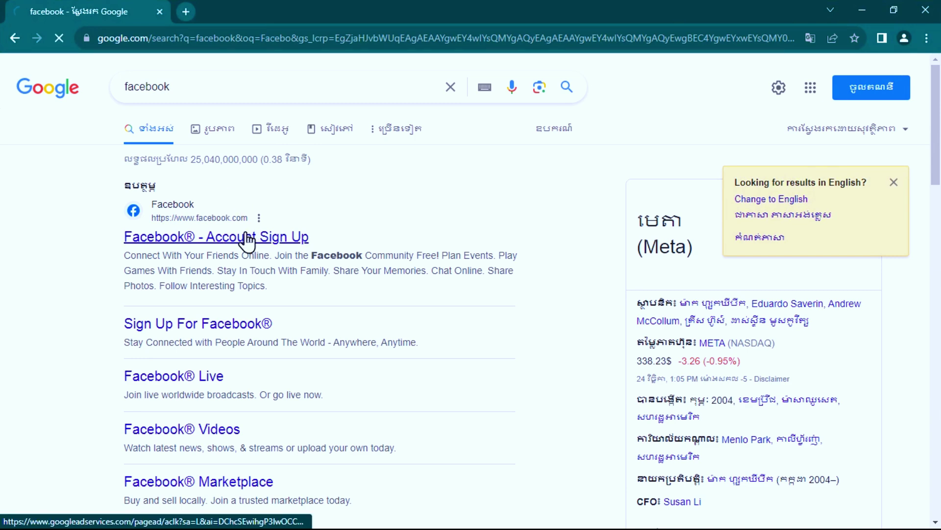
# - Paste the copied name into First name and Last name, trimming the first part from Last name
pyautogui.moveTo(441, 20); pyautogui.dragTo(357, 25)
pyautogui.rightClick(326, 226)
pyautogui.click(343, 318)
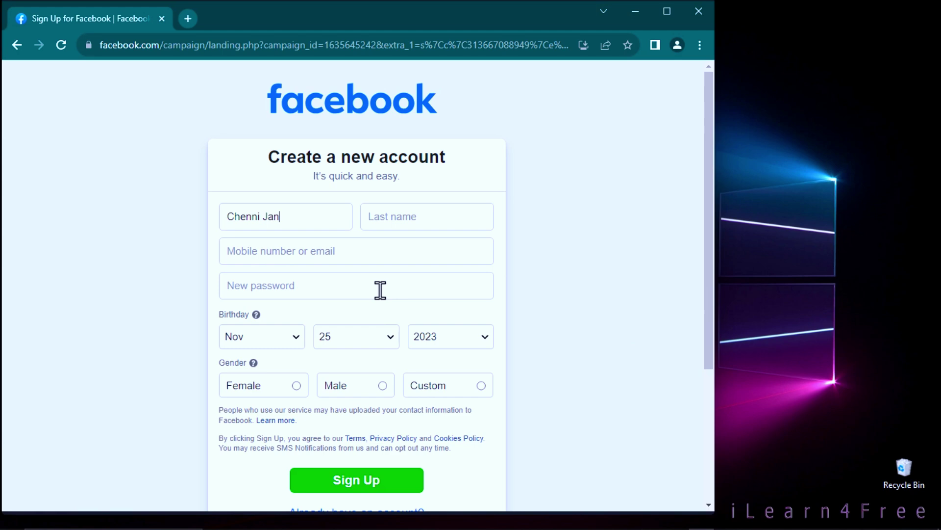
pyautogui.rightClick(414, 221)
pyautogui.click(441, 317)
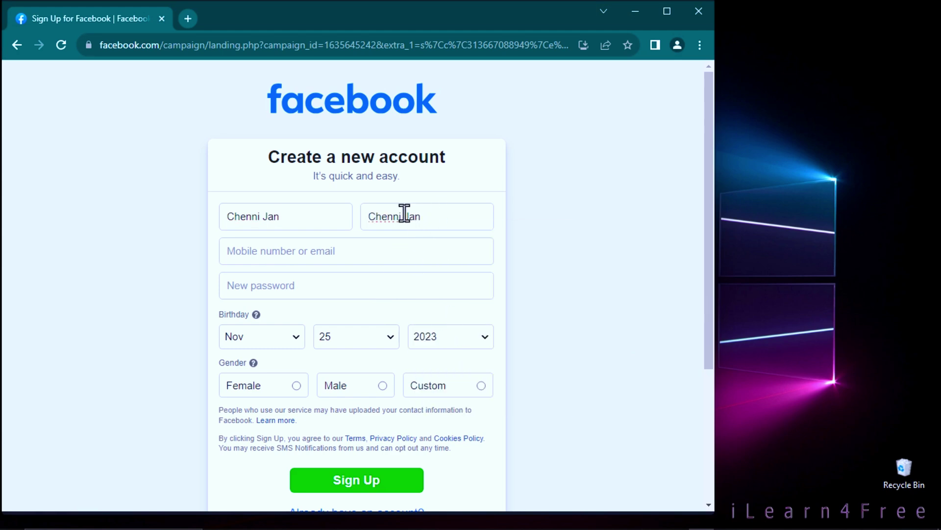
pyautogui.press('BackSpace')
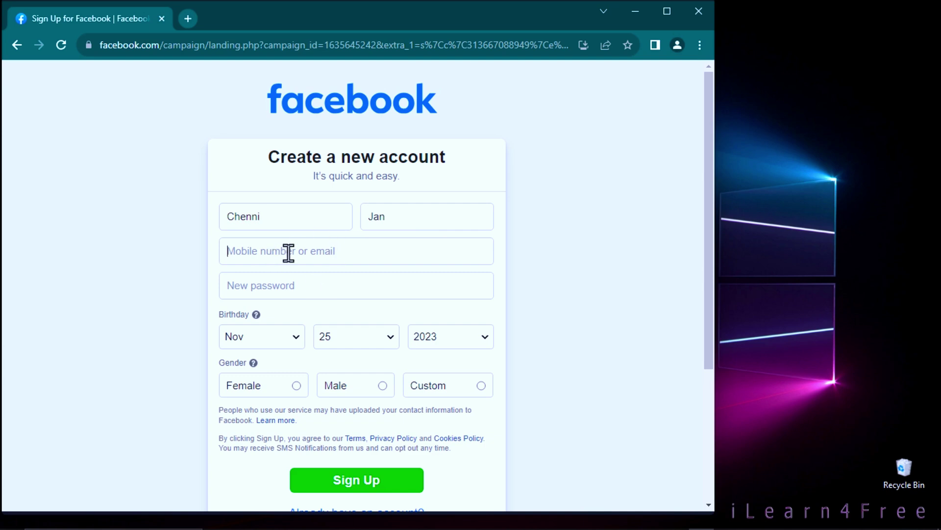
# - Bring Telegram to the front and open the Temp-Mail bot chat
pyautogui.moveTo(546, 527)
pyautogui.click(475, 518)
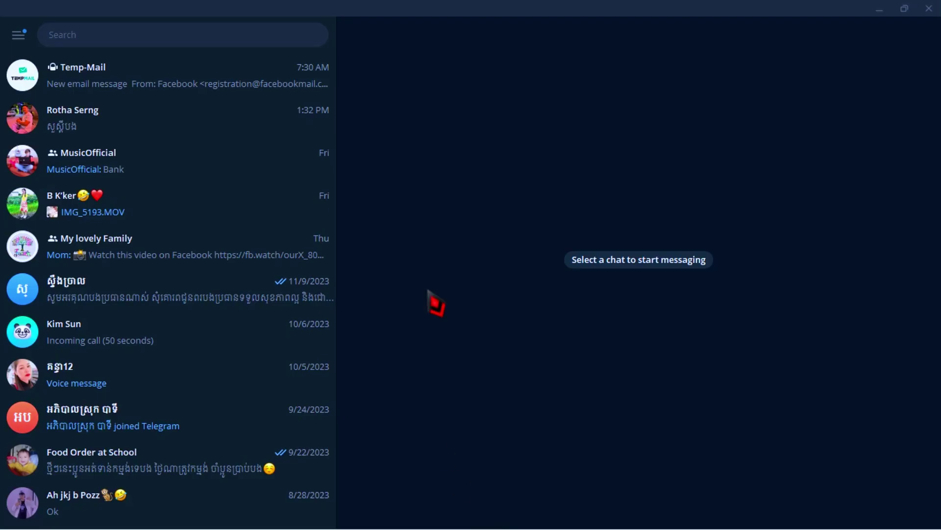
pyautogui.click(164, 88)
pyautogui.scroll(3, 567, 284)
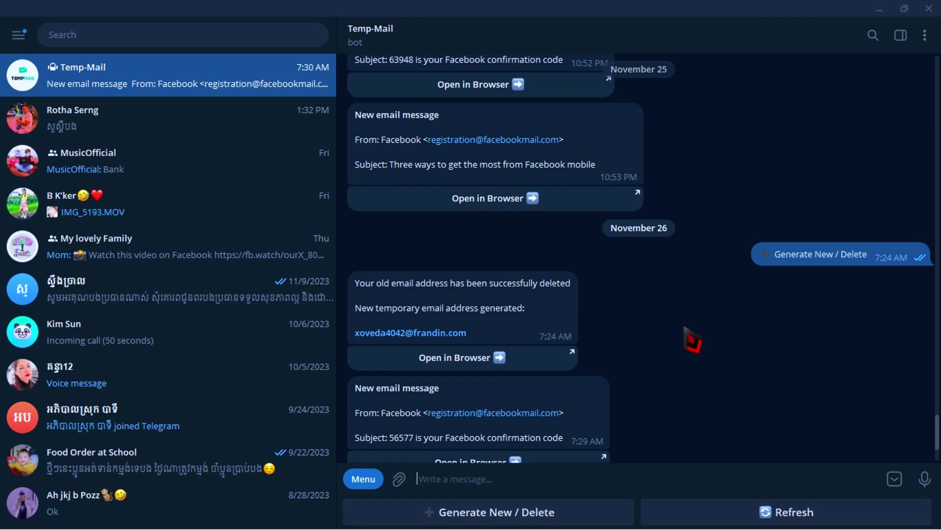
pyautogui.scroll(-3, 765, 392)
# - Heart-react to an older address message and jump to the newest November 26 messages
pyautogui.moveTo(938, 458); pyautogui.dragTo(512, 254)
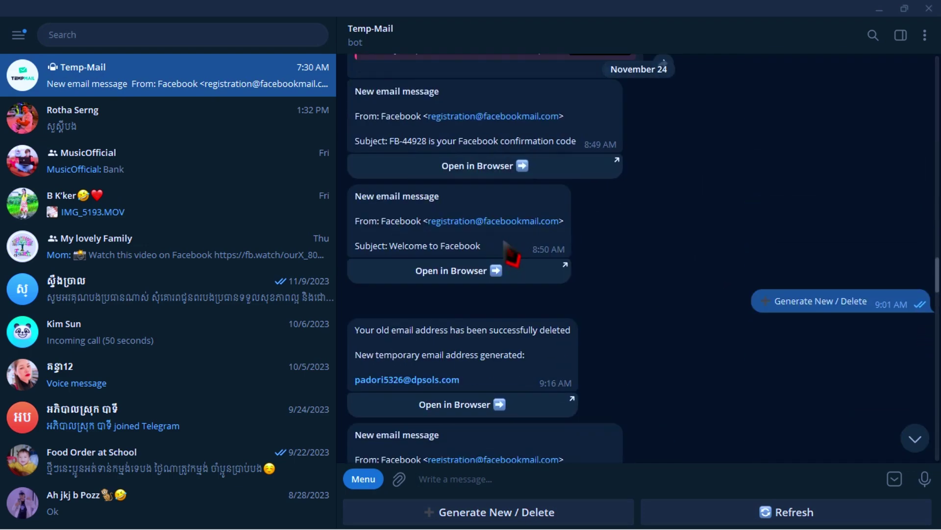
pyautogui.scroll(10, 512, 255)
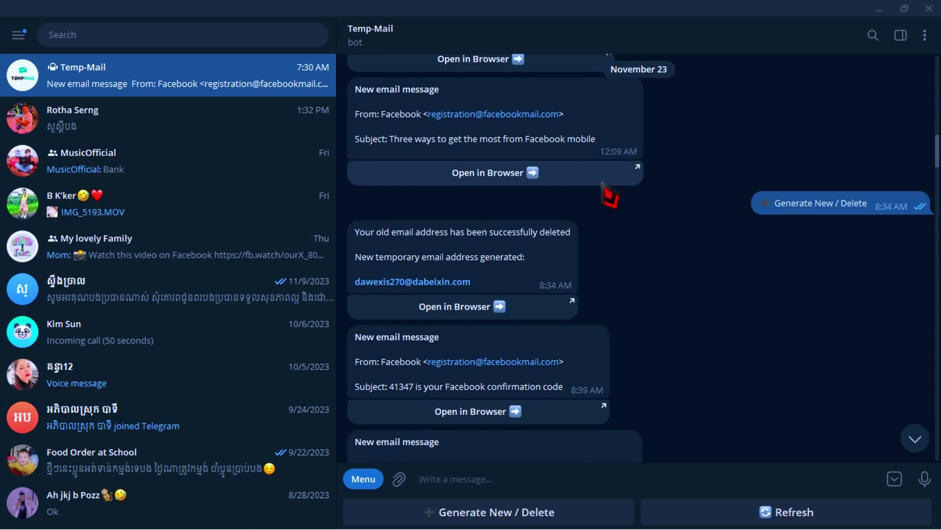
pyautogui.scroll(-1, 486, 239)
pyautogui.doubleClick(406, 253)
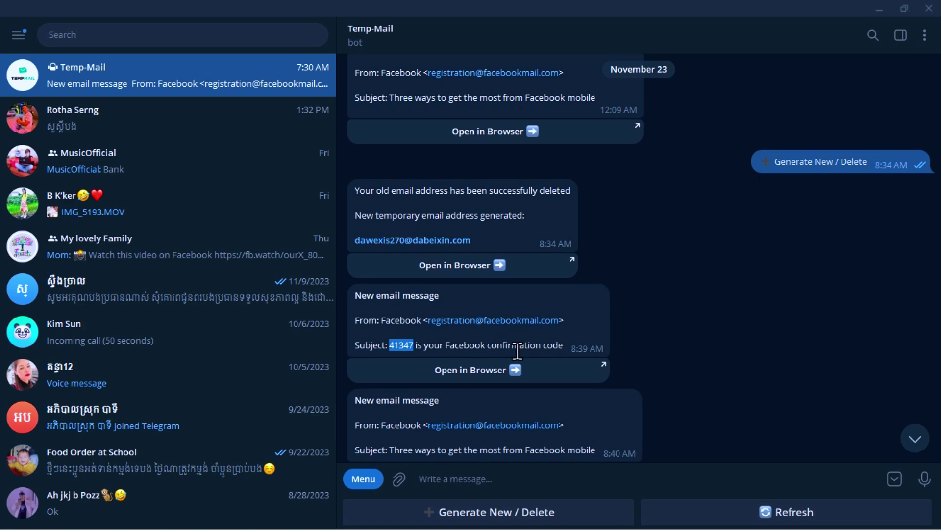
pyautogui.scroll(-10, 603, 285)
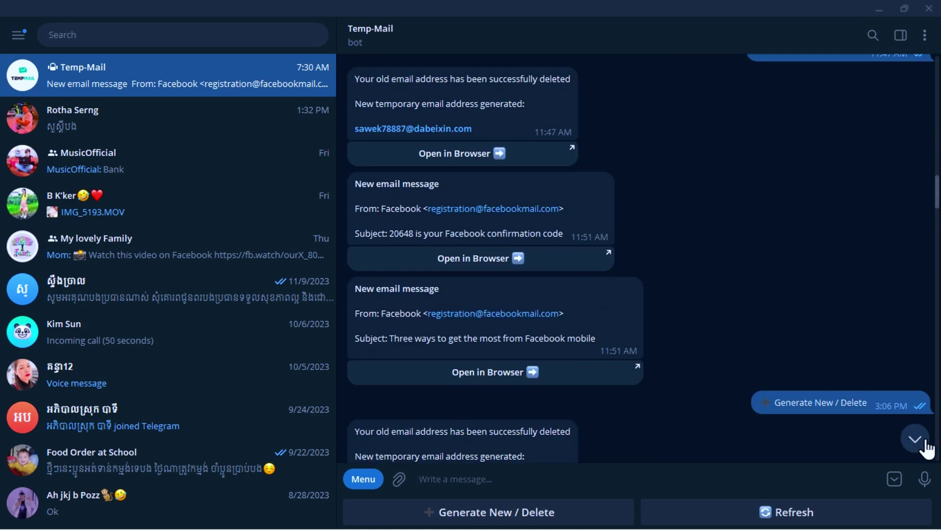
pyautogui.click(915, 438)
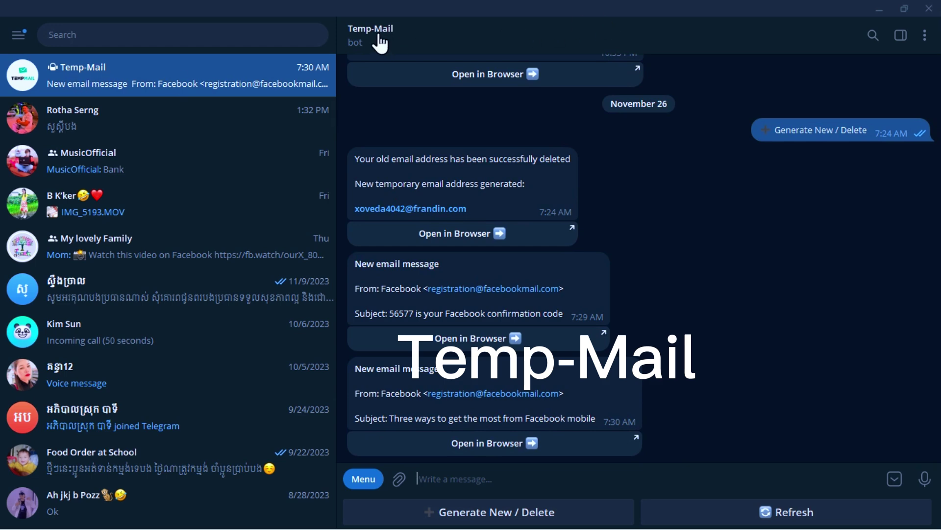
# - Switch to another Telegram account, find the Temp-Mail bot and start it
pyautogui.click(21, 36)
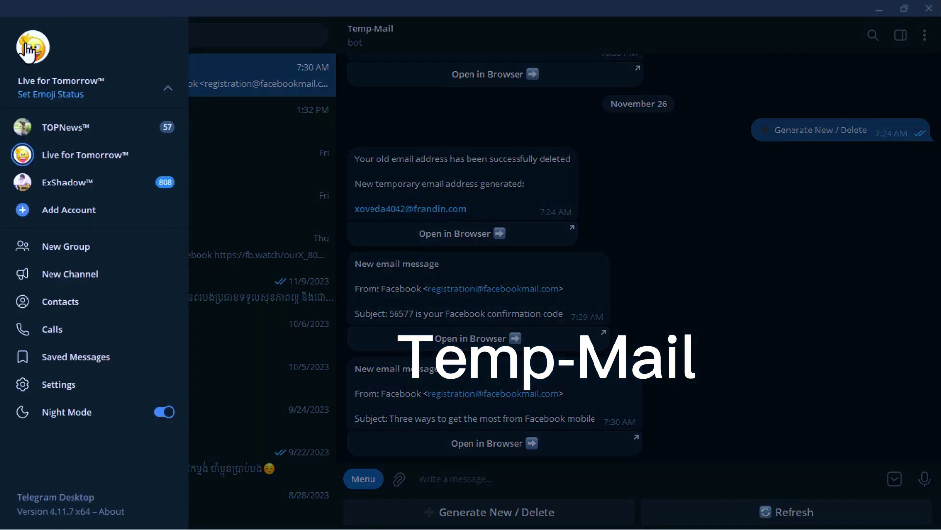
pyautogui.click(93, 137)
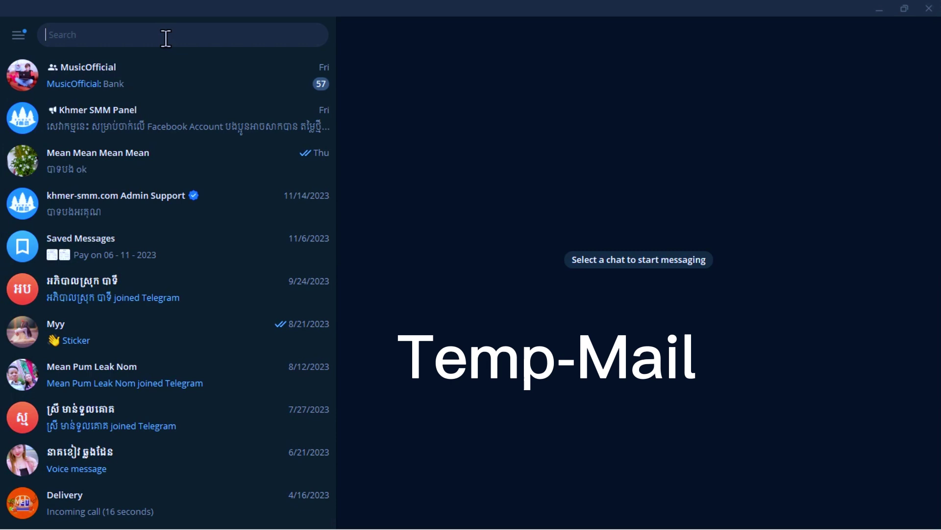
pyautogui.write('Temp-Mail')
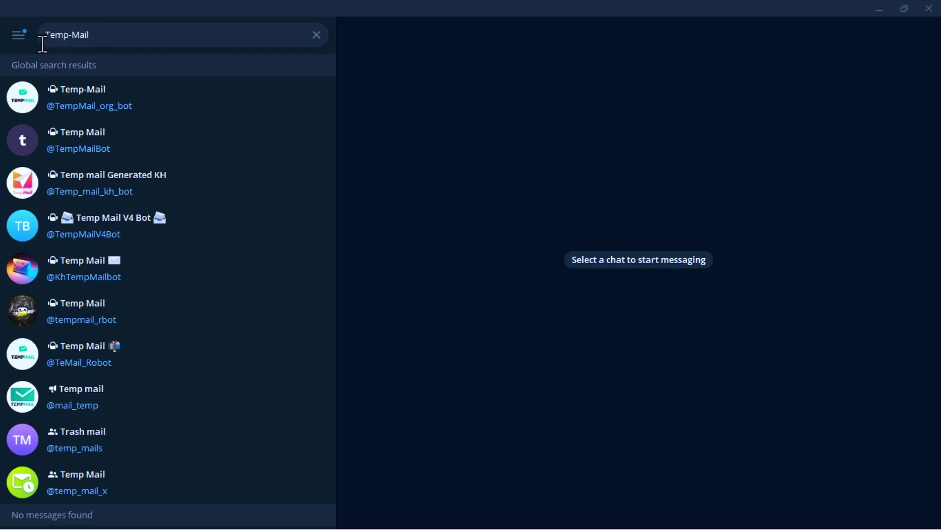
pyautogui.click(90, 105)
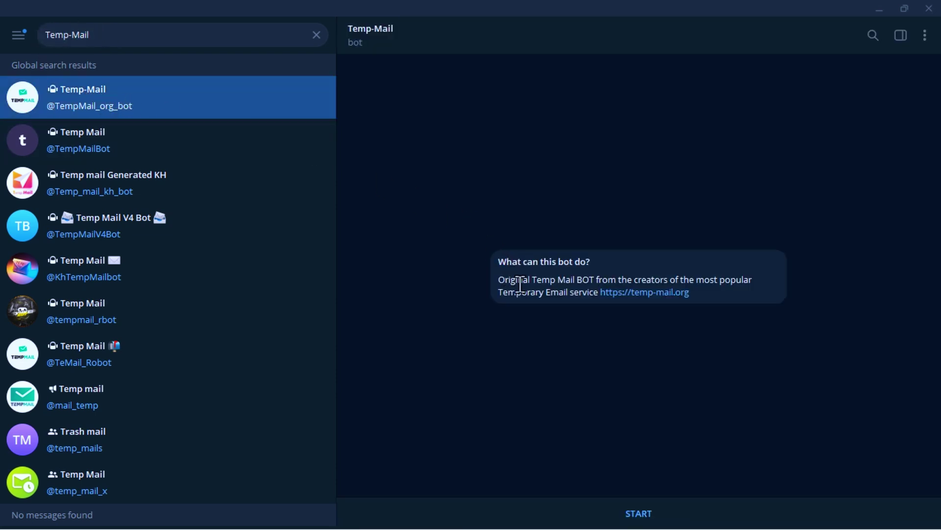
pyautogui.click(642, 518)
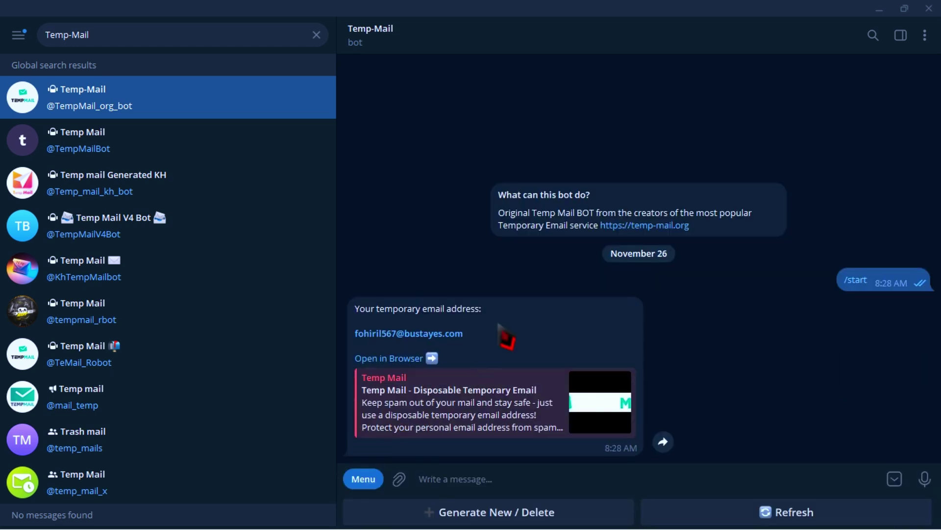
# - Copy the bot's new temporary email address and move Telegram aside
pyautogui.rightClick(422, 343)
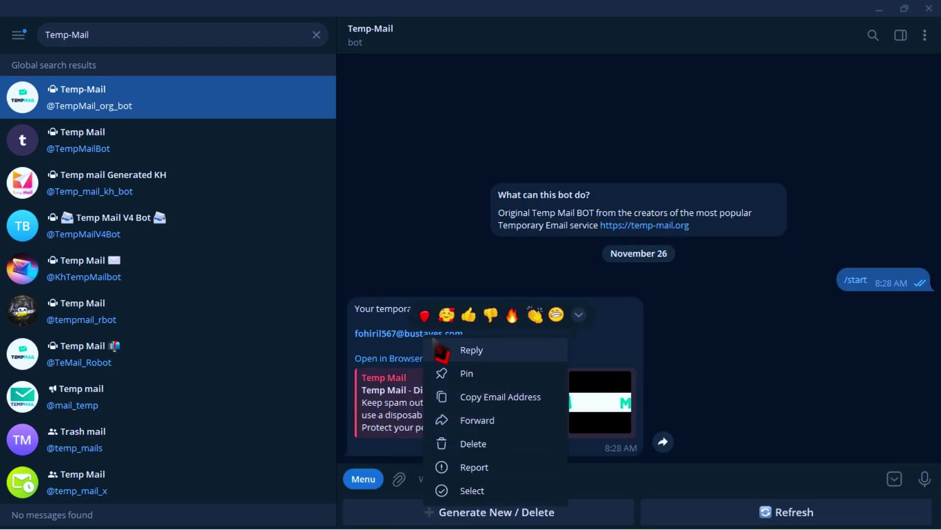
pyautogui.click(496, 401)
pyautogui.moveTo(647, 15); pyautogui.dragTo(708, 24)
# - Paste the temporary email into both email fields and paste in the account password
pyautogui.click(330, 25)
pyautogui.rightClick(296, 252)
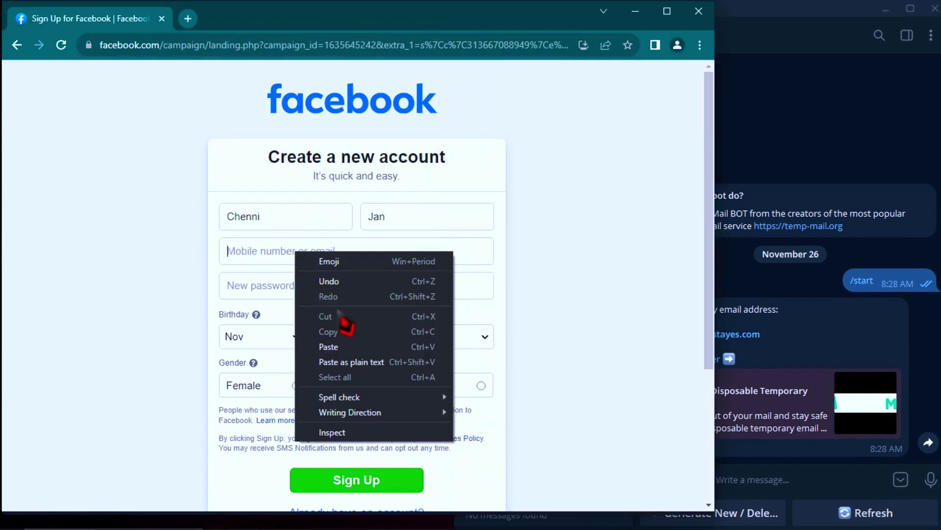
pyautogui.click(338, 345)
pyautogui.click(321, 287)
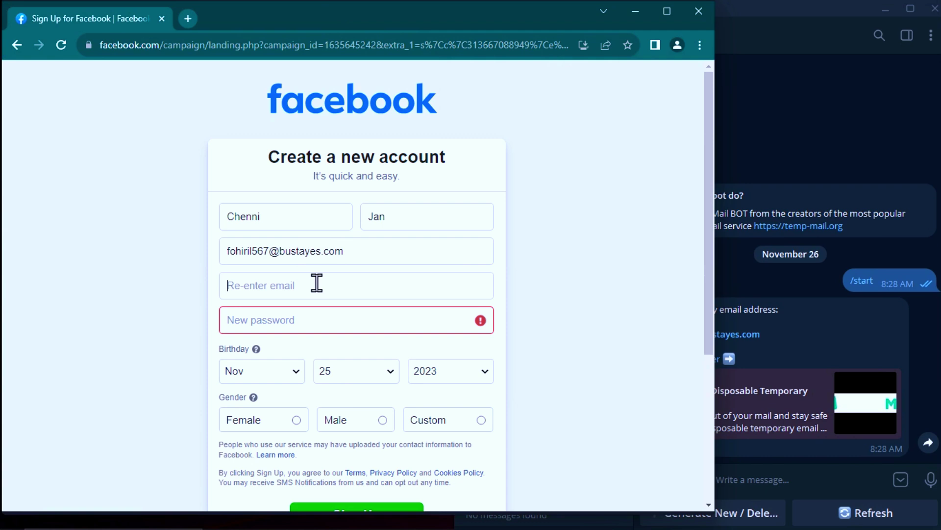
pyautogui.rightClick(316, 283)
pyautogui.click(361, 381)
pyautogui.click(310, 323)
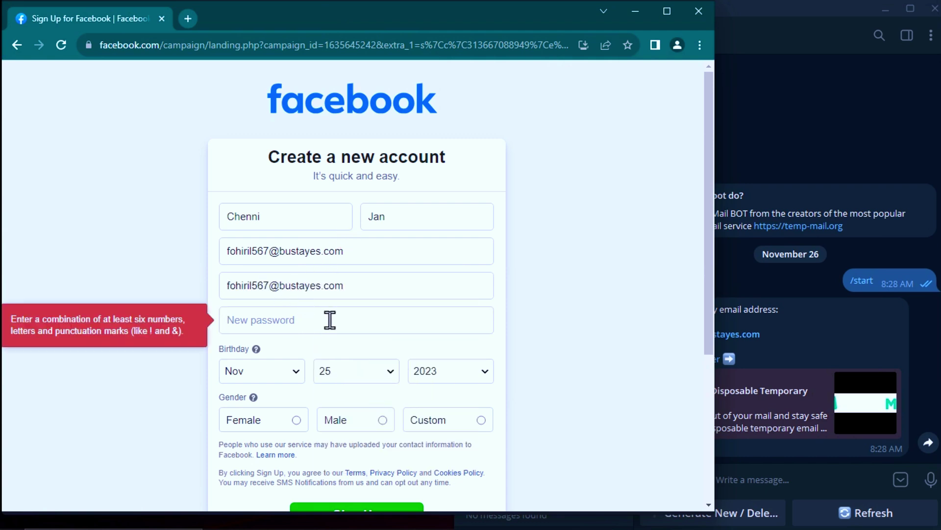
pyautogui.rightClick(322, 319)
pyautogui.click(372, 230)
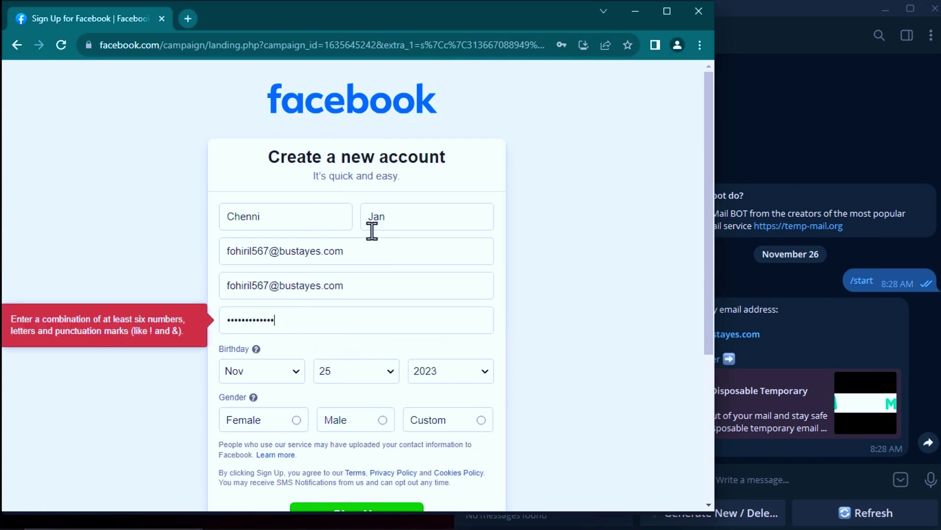
# - Set the birthday to Sep 19 1999 and gender to Female
pyautogui.click(294, 371)
pyautogui.click(257, 309)
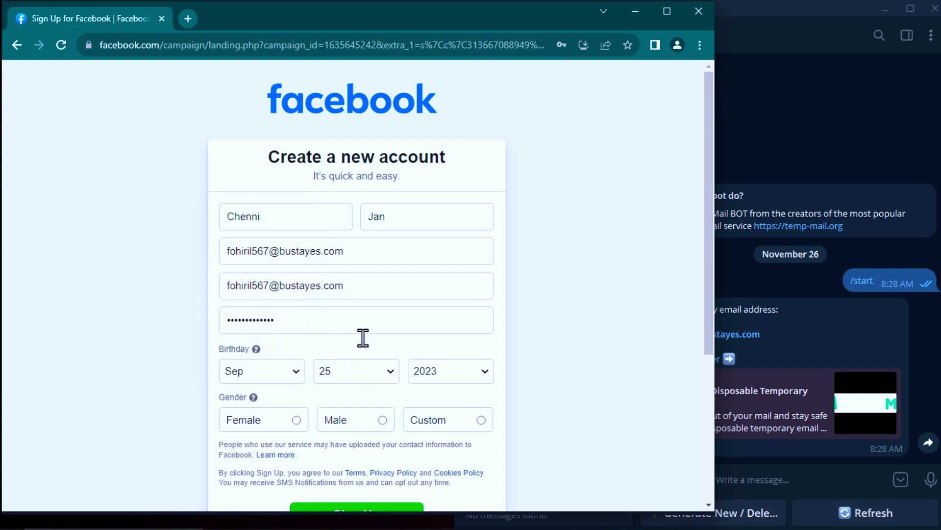
pyautogui.click(385, 375)
pyautogui.click(349, 273)
pyautogui.click(463, 378)
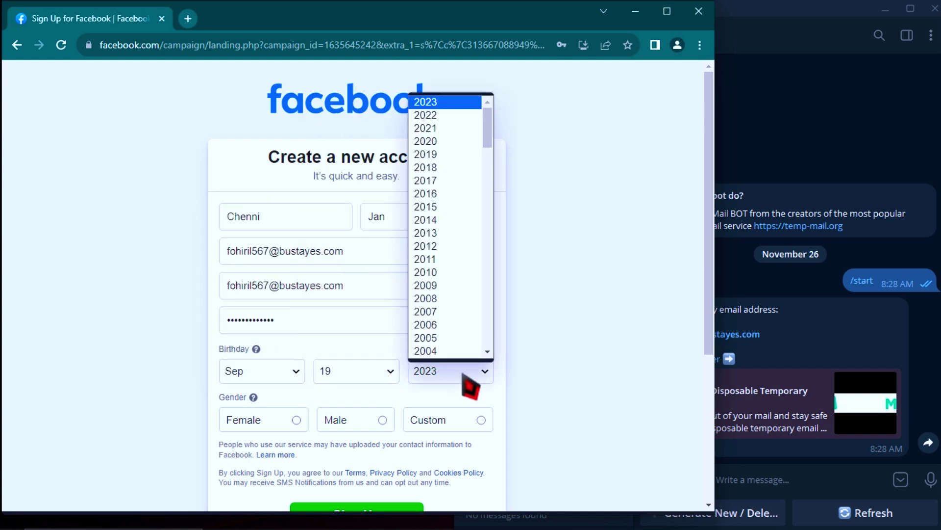
pyautogui.scroll(-3, 468, 318)
pyautogui.click(456, 294)
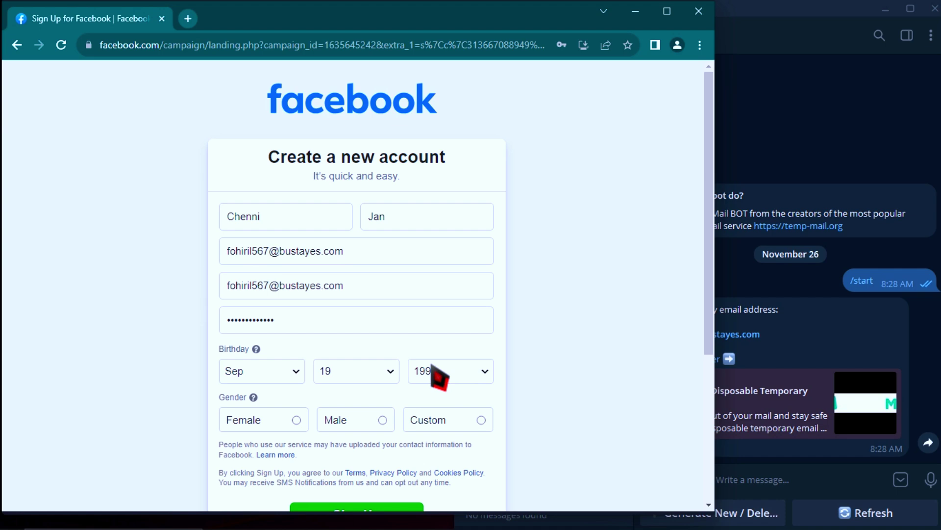
pyautogui.scroll(-3, 353, 412)
pyautogui.click(297, 281)
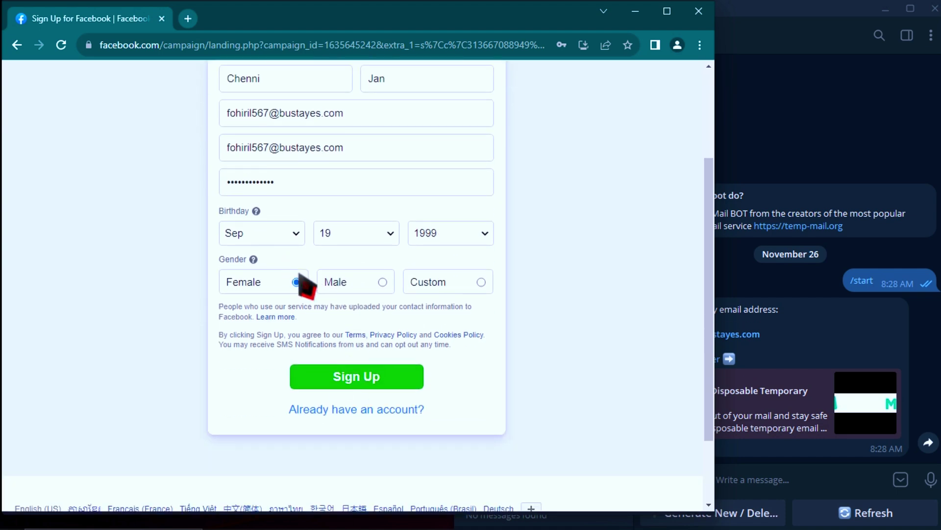
pyautogui.scroll(3, 294, 287)
pyautogui.scroll(-3, 363, 299)
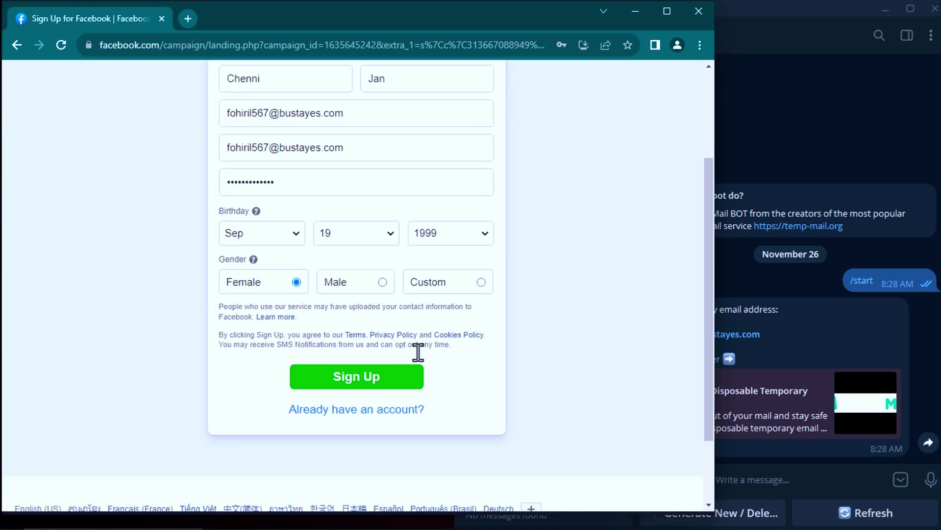
# - Submit the new account form, let Chrome save the password, and dismiss the tip
pyautogui.click(346, 377)
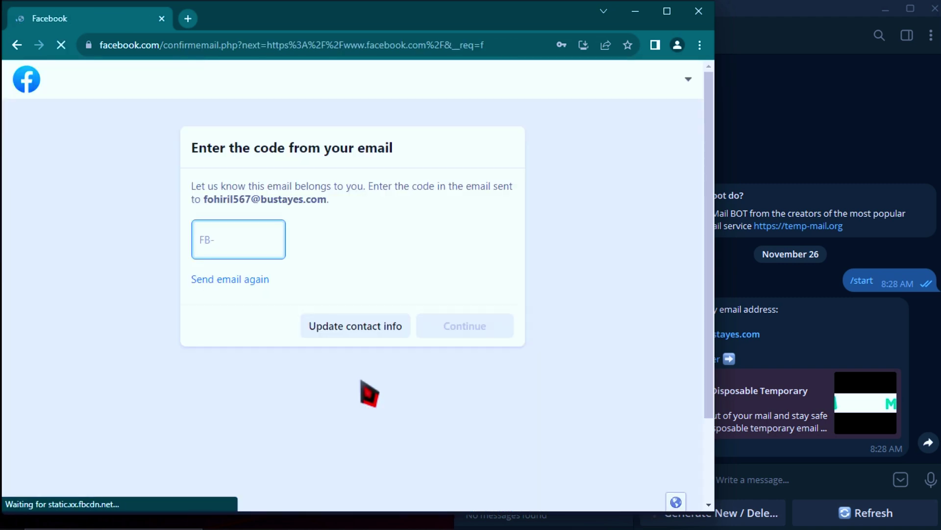
pyautogui.click(569, 245)
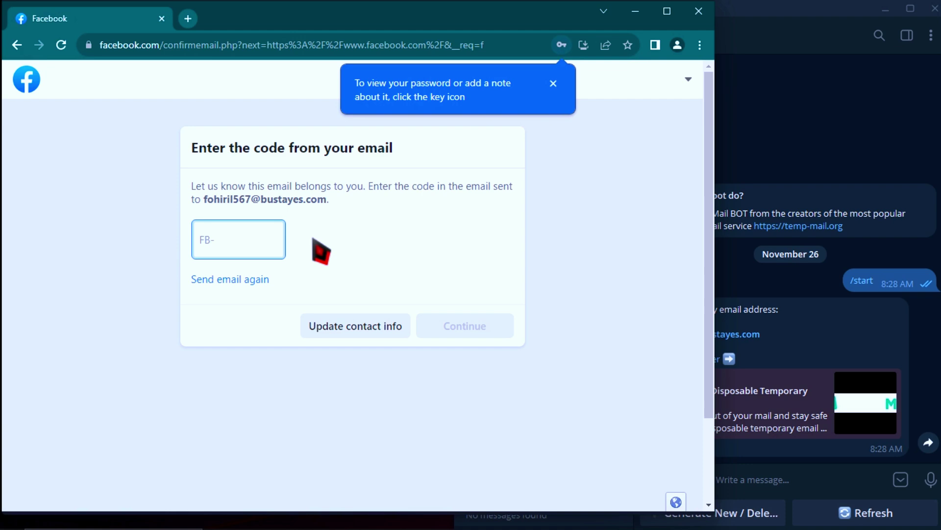
pyautogui.click(552, 84)
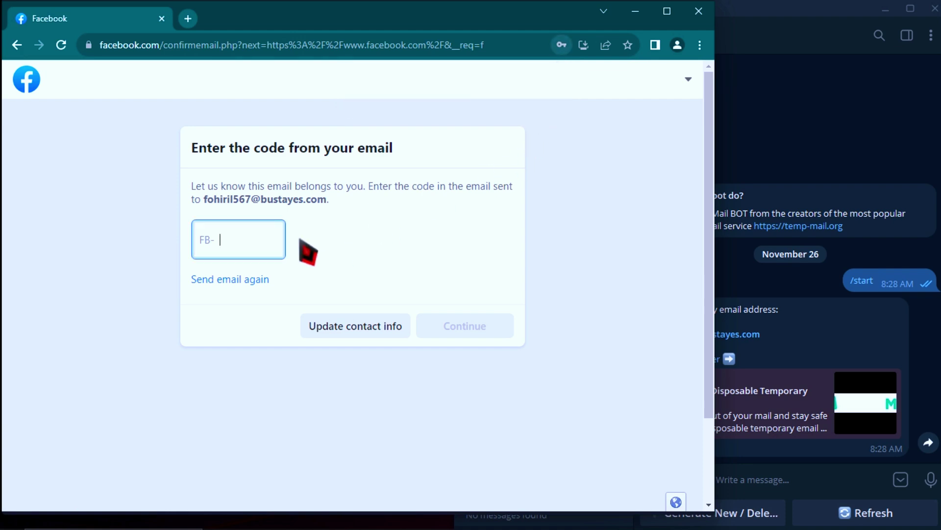
# - Copy the Facebook confirmation code from the Temp-Mail bot's email in Telegram
pyautogui.click(757, 29)
pyautogui.click(873, 161)
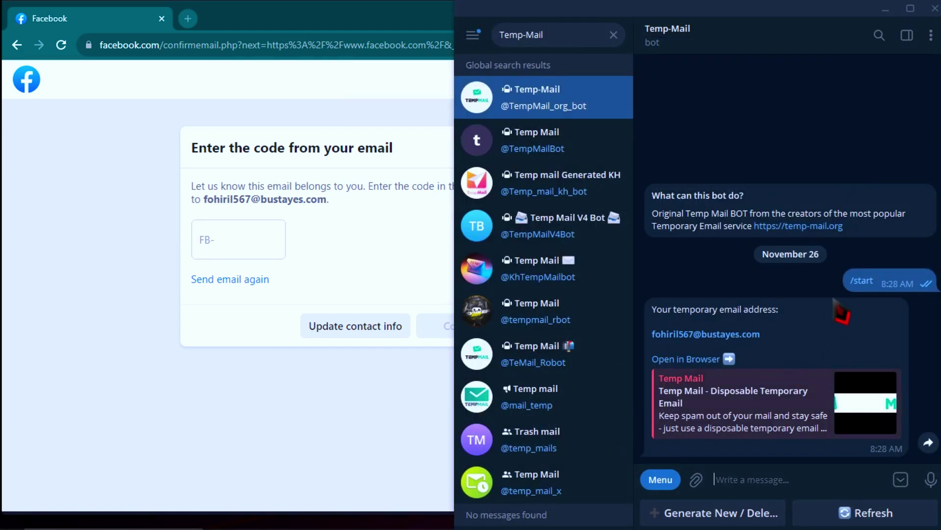
pyautogui.click(910, 8)
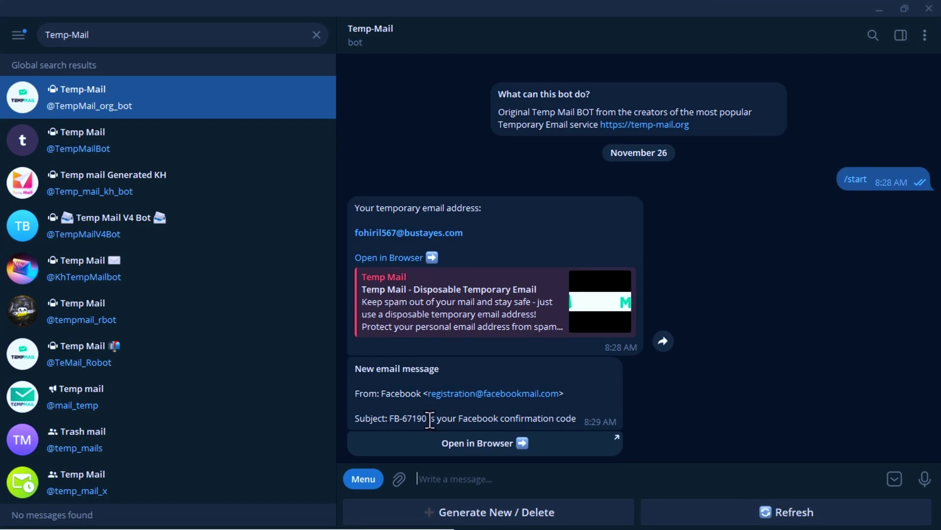
pyautogui.rightClick(416, 418)
pyautogui.click(483, 282)
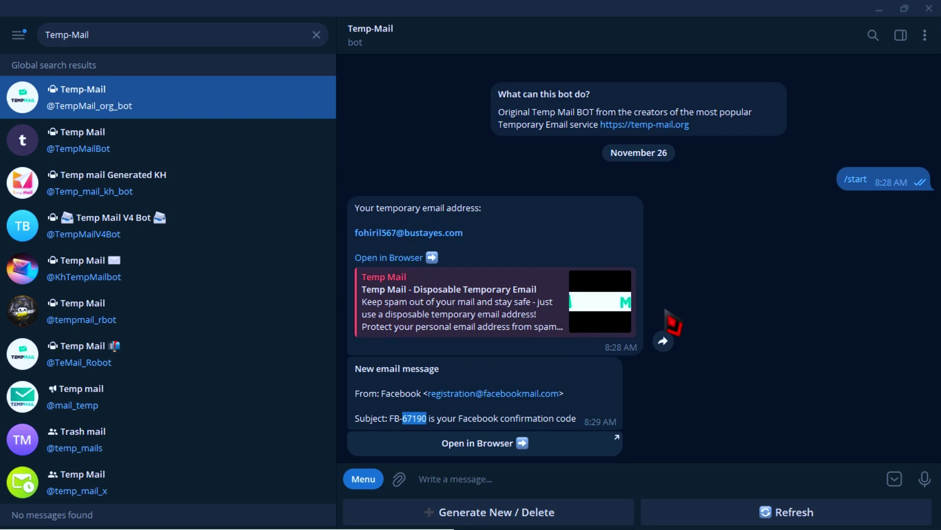
# - Paste the confirmation code into Facebook's code field and submit it
pyautogui.click(905, 8)
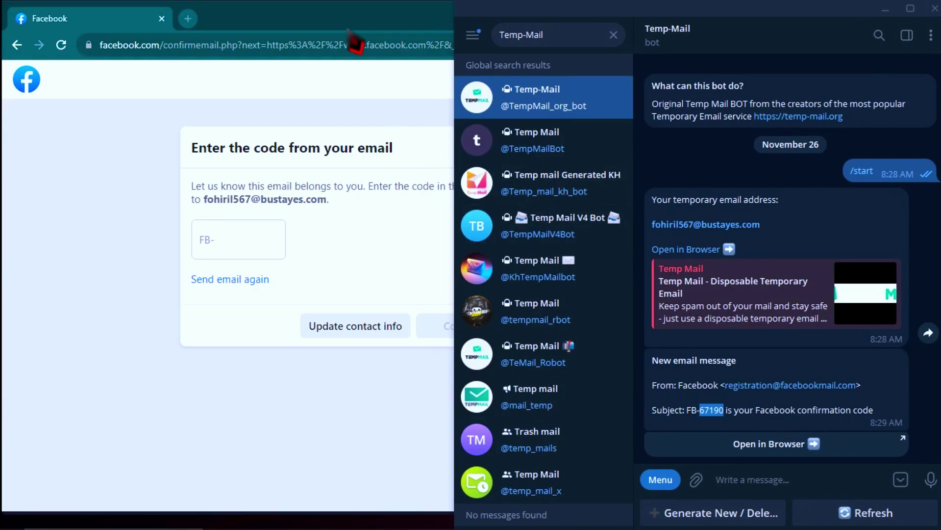
pyautogui.click(271, 193)
pyautogui.rightClick(235, 248)
pyautogui.click(284, 357)
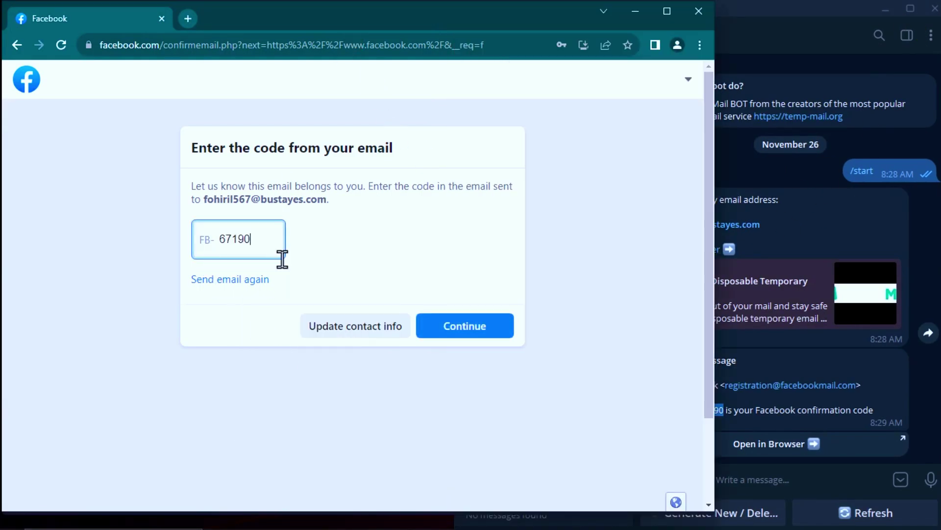
pyautogui.click(460, 333)
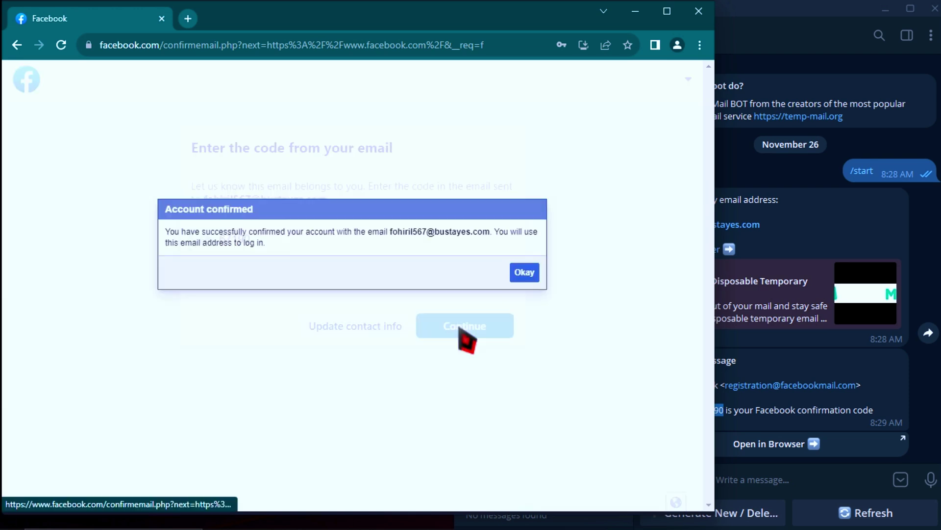
# - Acknowledge the confirmation, maximize Chrome, block notifications, and let Chrome remember the password
pyautogui.click(526, 273)
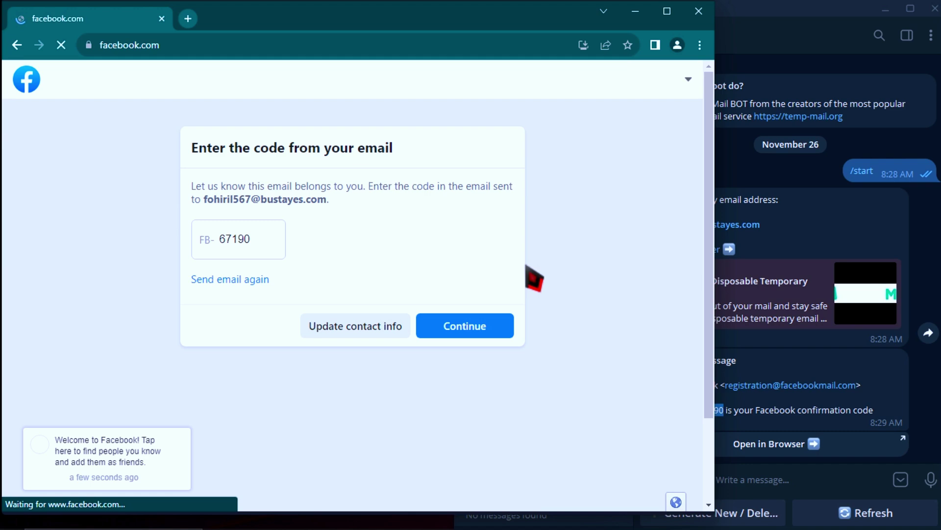
pyautogui.click(666, 11)
pyautogui.click(388, 308)
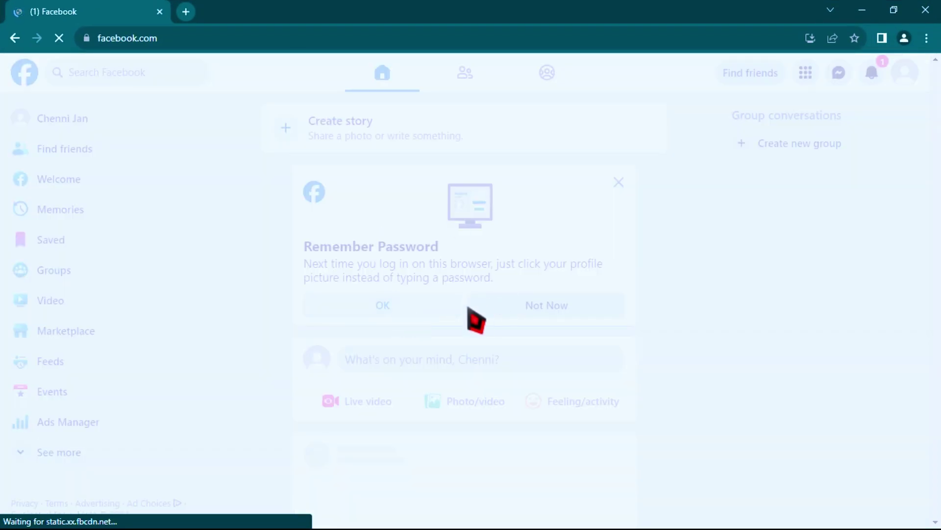
pyautogui.click(268, 120)
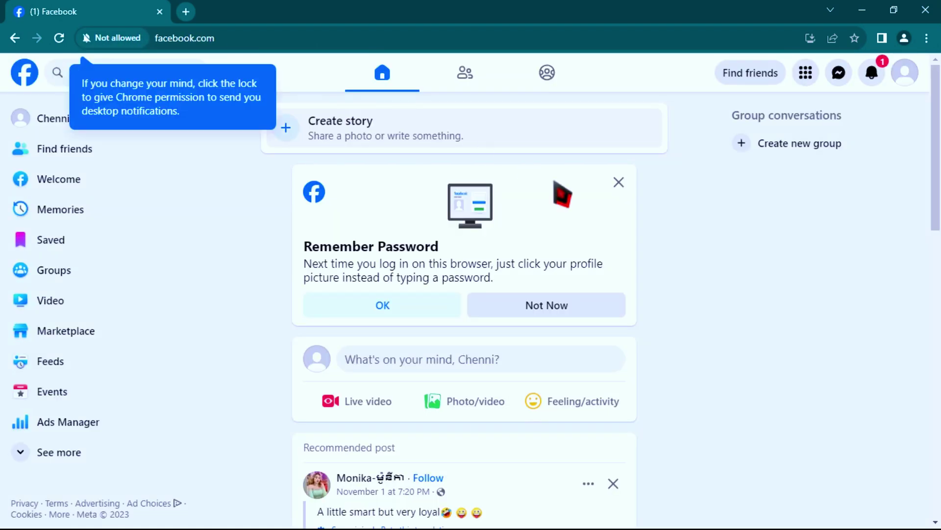
pyautogui.click(392, 315)
# - Open the new account's own profile page
pyautogui.scroll(-6, 578, 295)
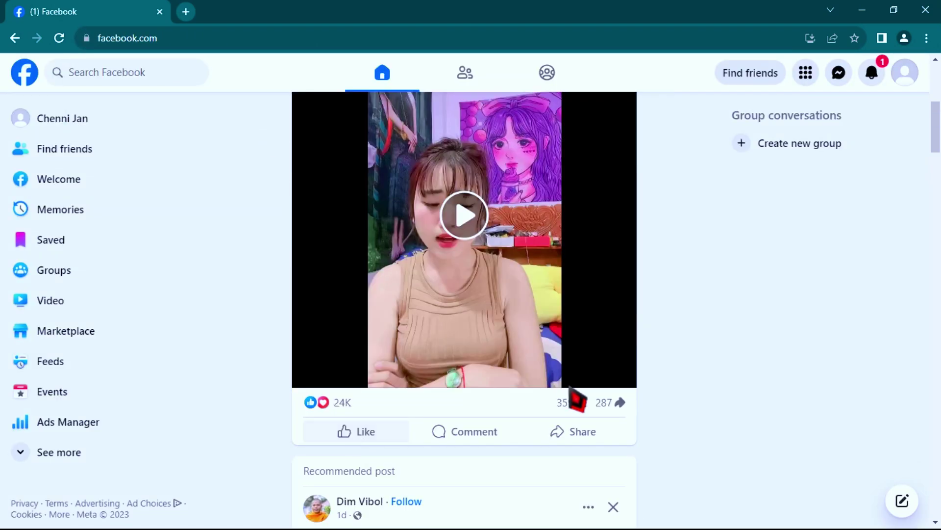
pyautogui.scroll(-20, 578, 399)
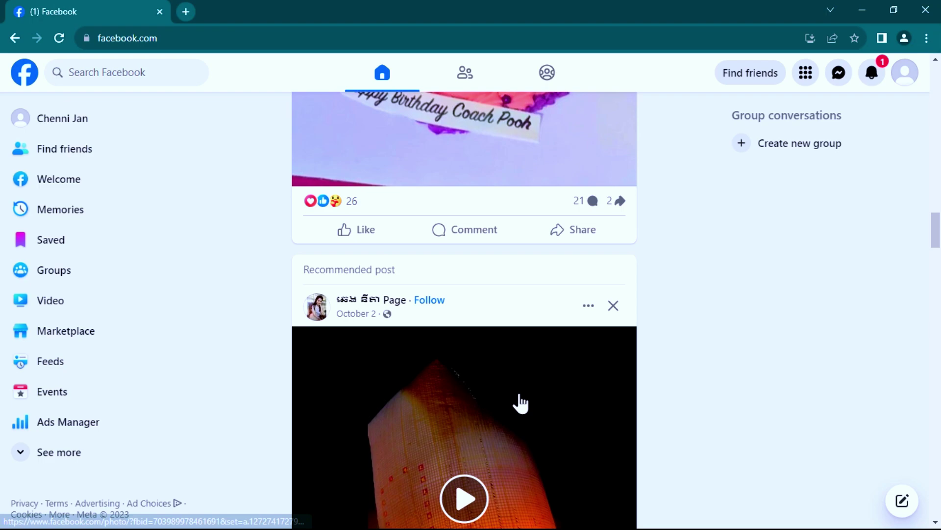
pyautogui.scroll(15, 521, 402)
pyautogui.click(88, 120)
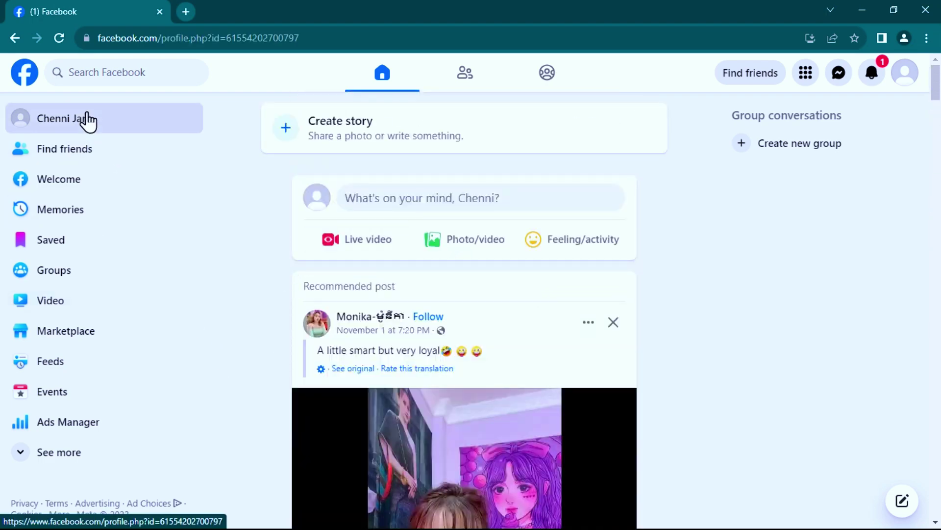
pyautogui.scroll(-3, 544, 365)
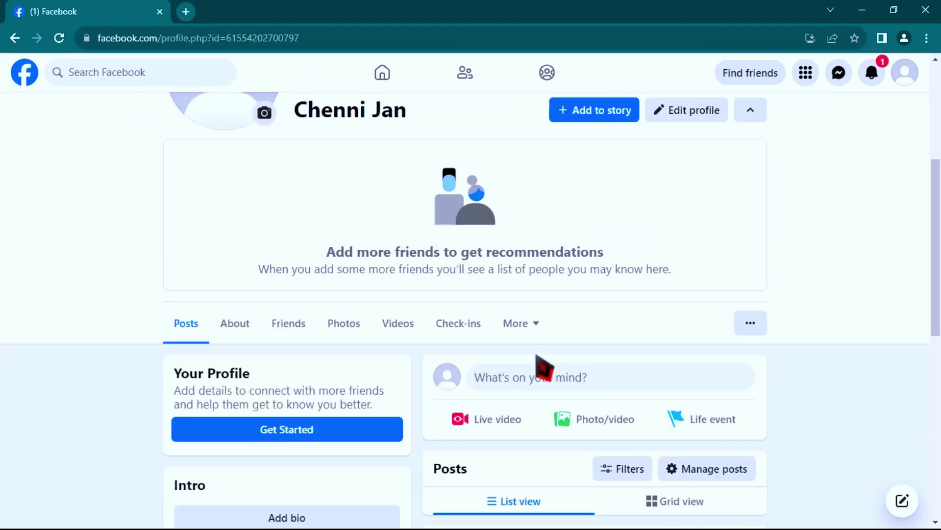
pyautogui.scroll(-9, 539, 372)
pyautogui.scroll(7, 536, 384)
pyautogui.scroll(-4, 554, 377)
pyautogui.scroll(6, 583, 360)
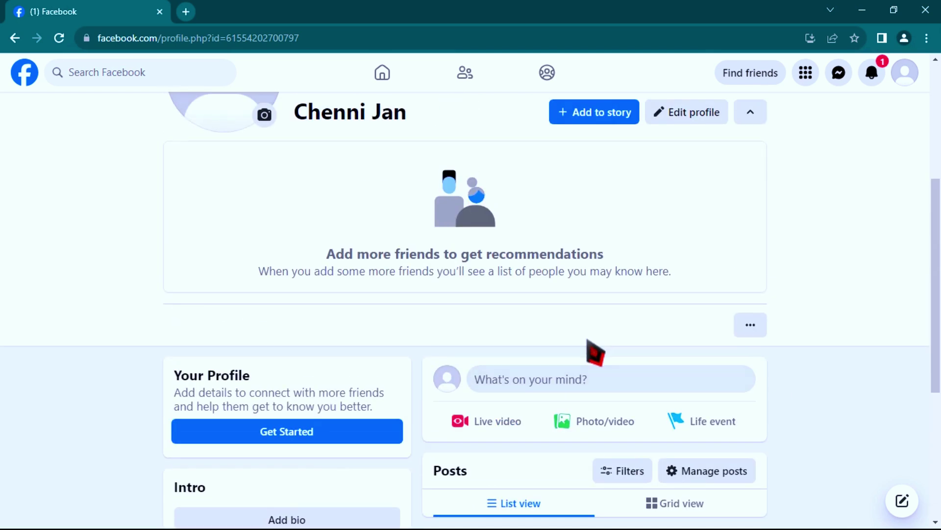
pyautogui.scroll(5, 595, 352)
# - Set the girl's photo from Desktop > Facebook Accounts > All Accounts info as profile picture
pyautogui.click(264, 369)
pyautogui.click(483, 284)
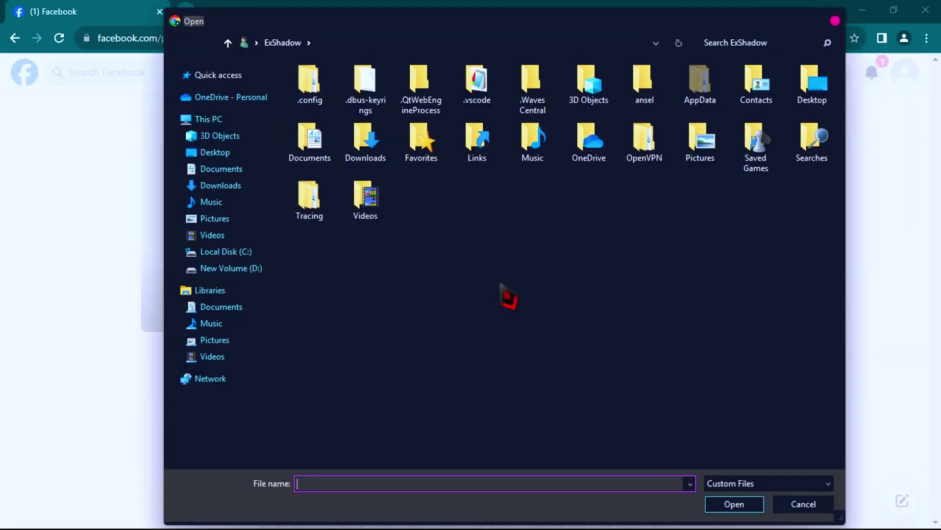
pyautogui.click(214, 153)
pyautogui.doubleClick(375, 125)
pyautogui.doubleClick(330, 84)
pyautogui.scroll(-1, 847, 269)
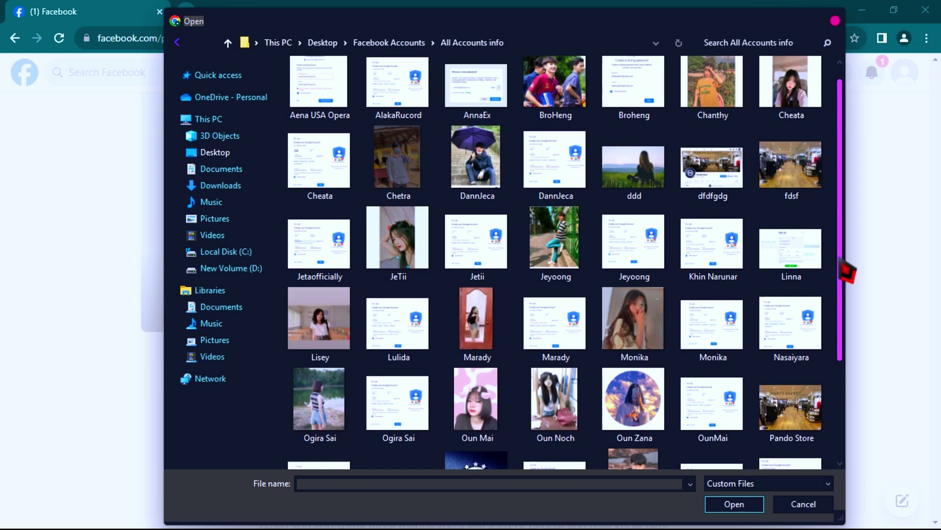
pyautogui.scroll(-1, 851, 262)
pyautogui.scroll(-2, 851, 294)
pyautogui.scroll(2, 852, 307)
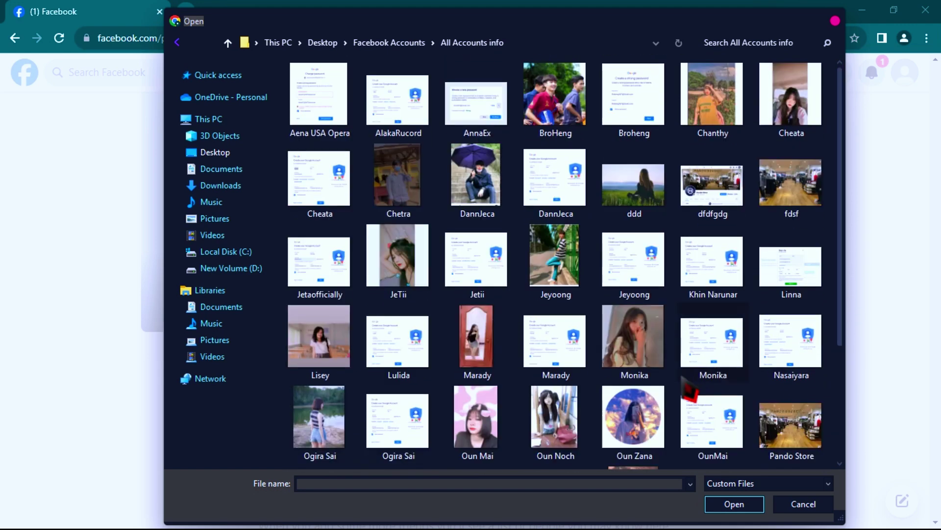
pyautogui.doubleClick(624, 325)
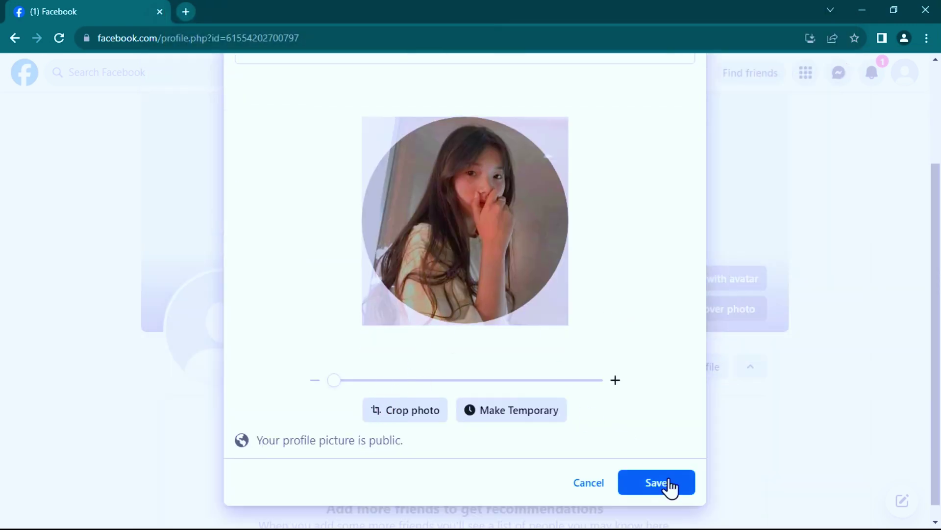
pyautogui.click(657, 482)
# - Upload the ddd photo as the cover photo and save it
pyautogui.click(699, 309)
pyautogui.click(608, 362)
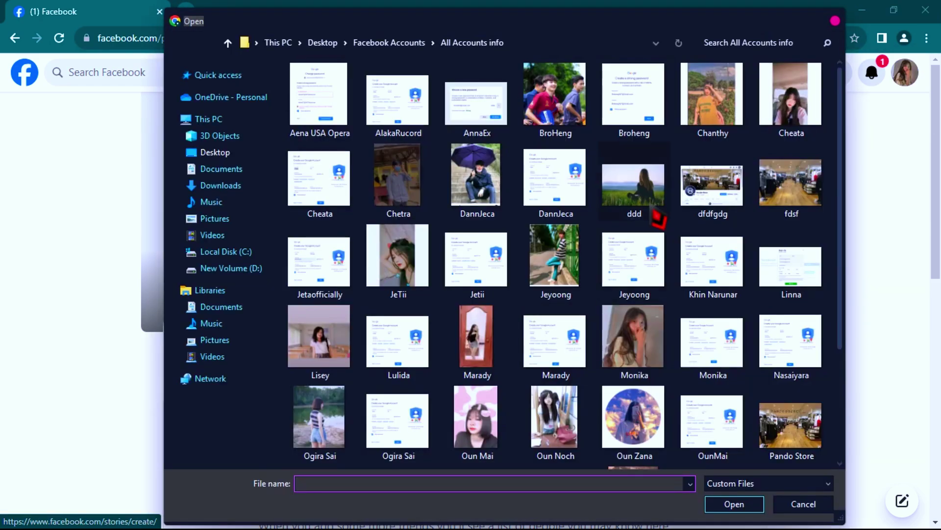
pyautogui.doubleClick(658, 218)
pyautogui.click(861, 105)
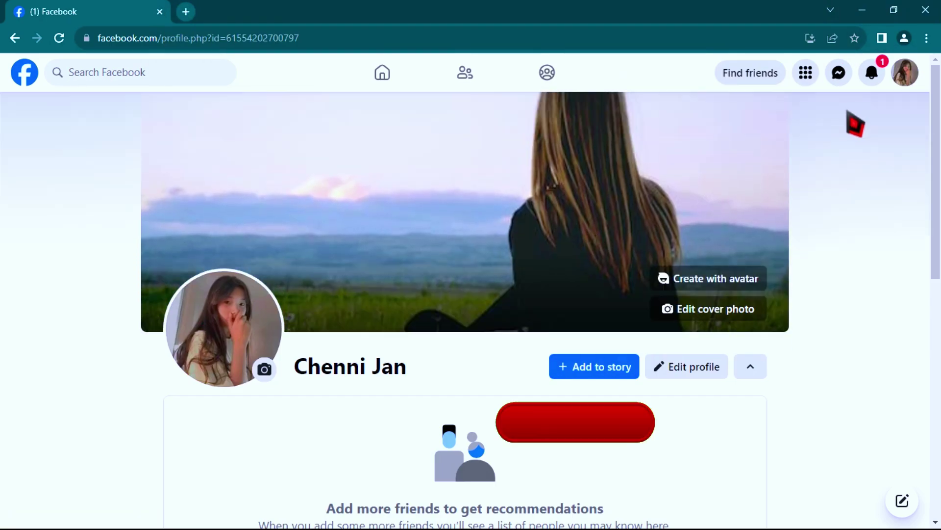
pyautogui.scroll(-10, 632, 343)
pyautogui.scroll(4, 215, 147)
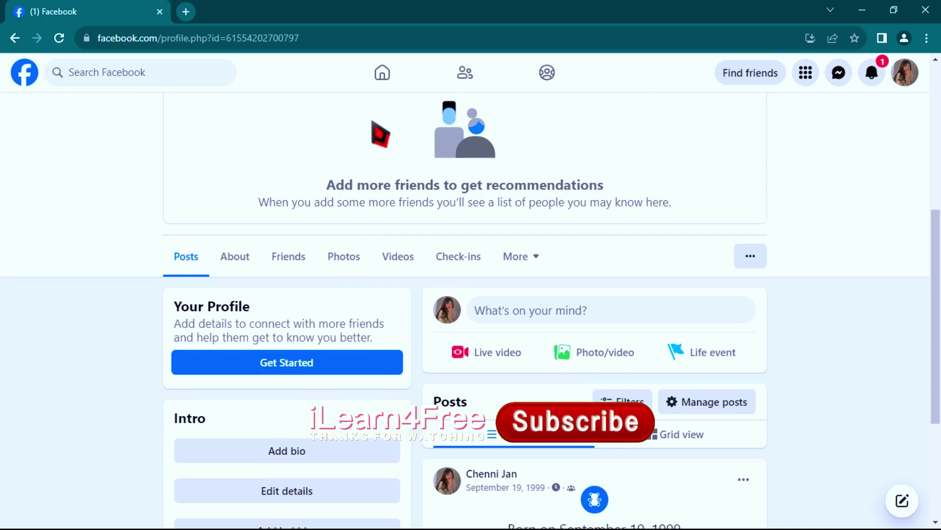
pyautogui.scroll(5, 350, 227)
# - Return to the home feed, accept remembering the password, and react Love to a photo post
pyautogui.click(382, 73)
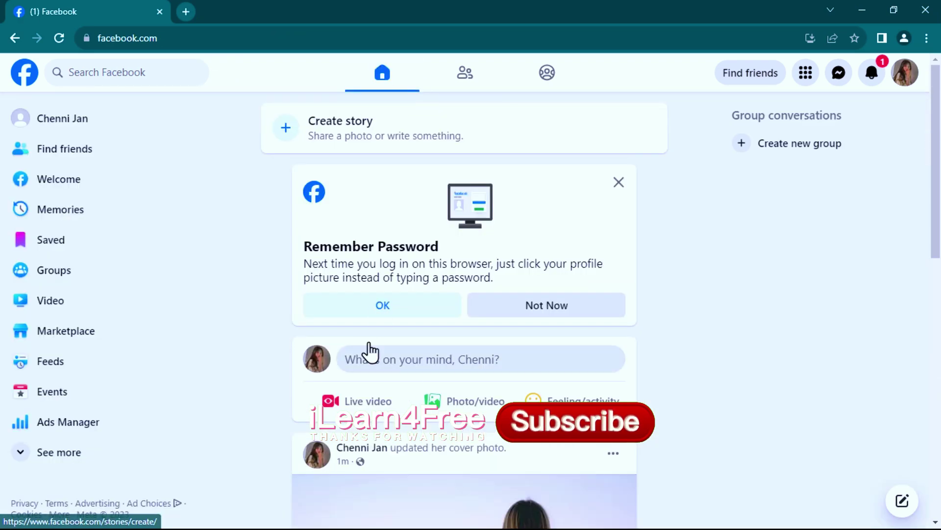
pyautogui.click(382, 305)
pyautogui.scroll(-10, 439, 299)
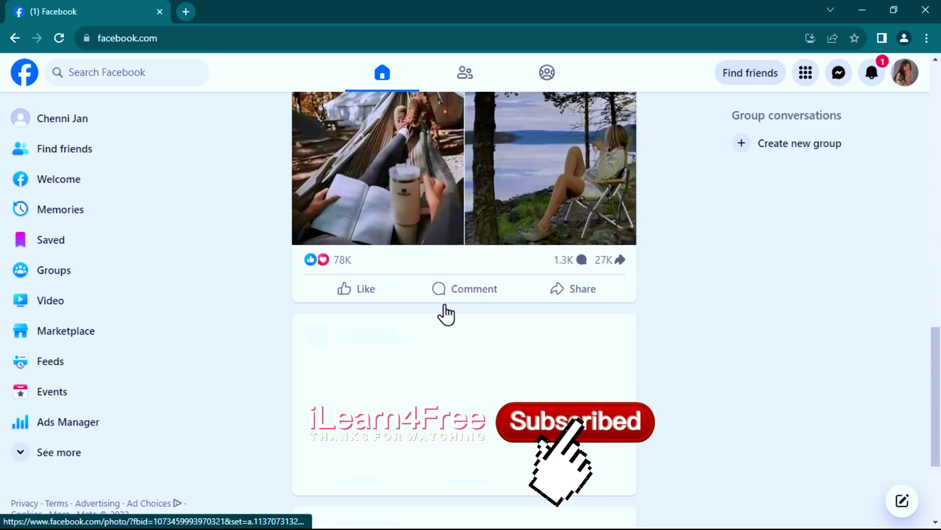
pyautogui.moveTo(364, 299)
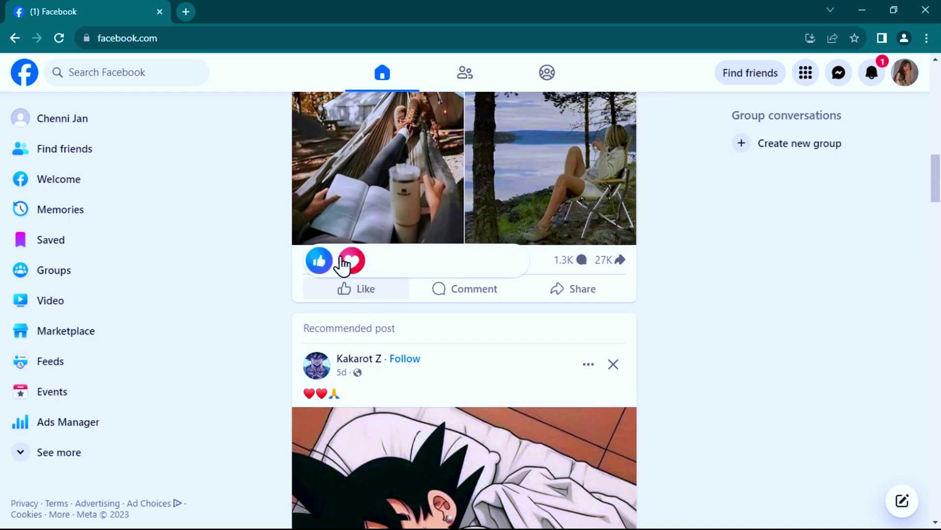
pyautogui.click(351, 260)
pyautogui.scroll(-10, 374, 294)
pyautogui.scroll(-10, 378, 369)
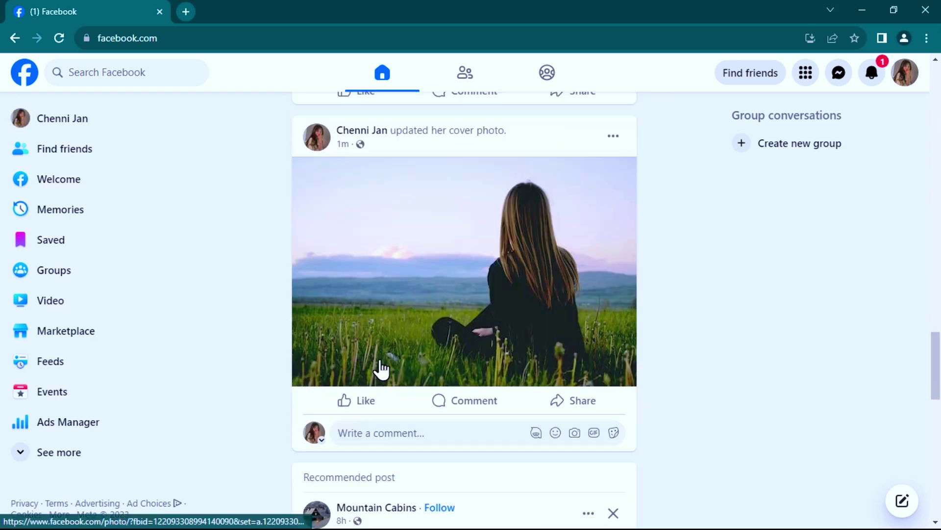
pyautogui.scroll(12, 568, 328)
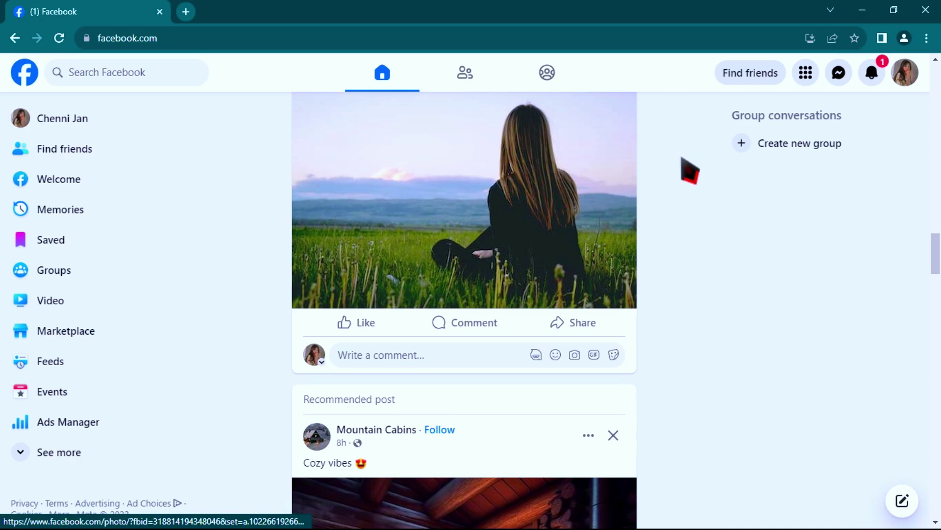
# - Shrink Chrome, then in Telegram's Temp-Mail bot generate a new address and copy it
pyautogui.moveTo(788, 18); pyautogui.dragTo(557, 32)
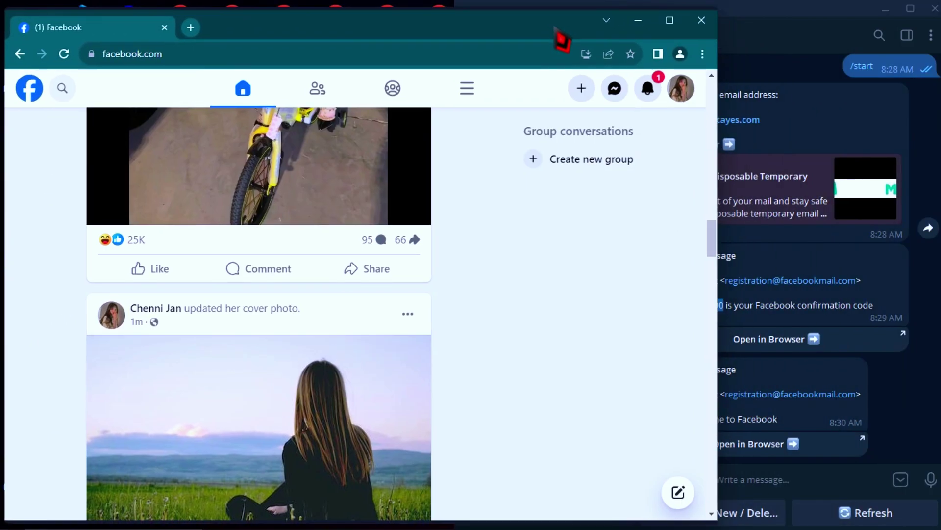
pyautogui.click(784, 212)
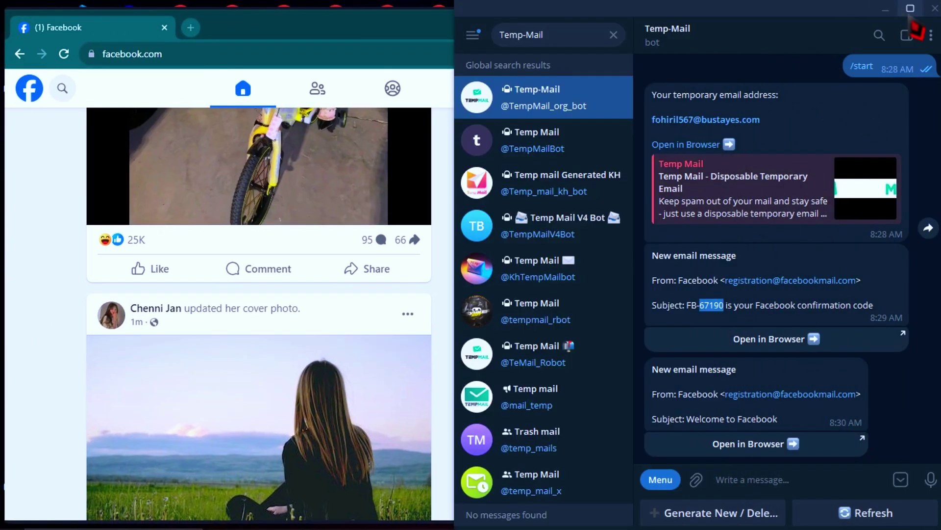
pyautogui.click(910, 8)
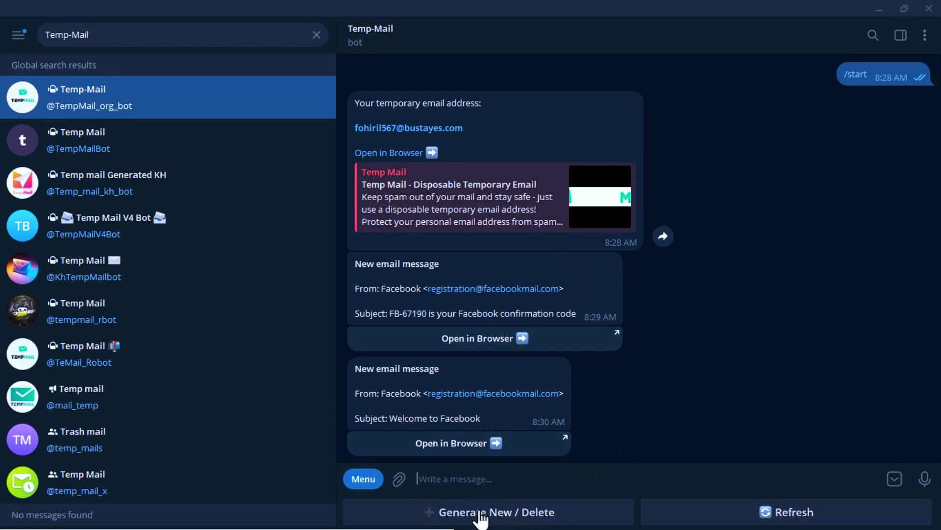
pyautogui.click(523, 512)
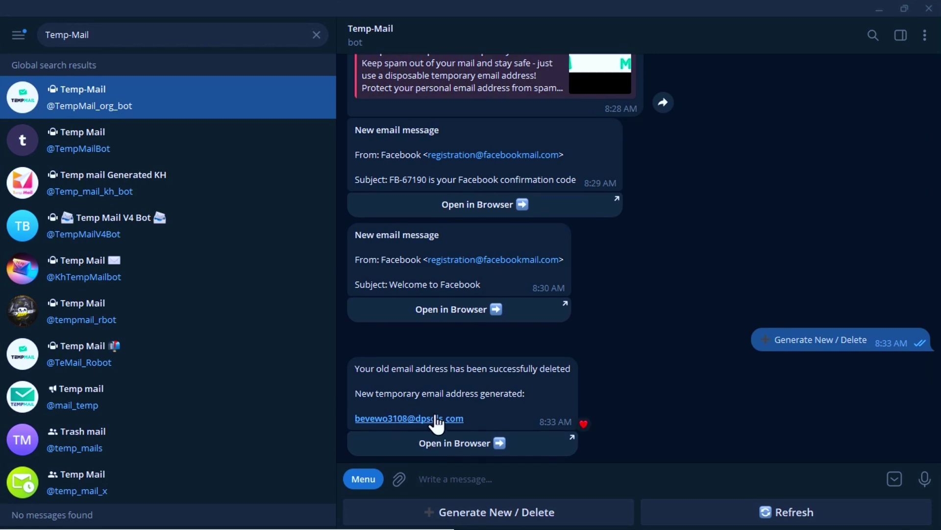
pyautogui.rightClick(436, 417)
pyautogui.click(481, 316)
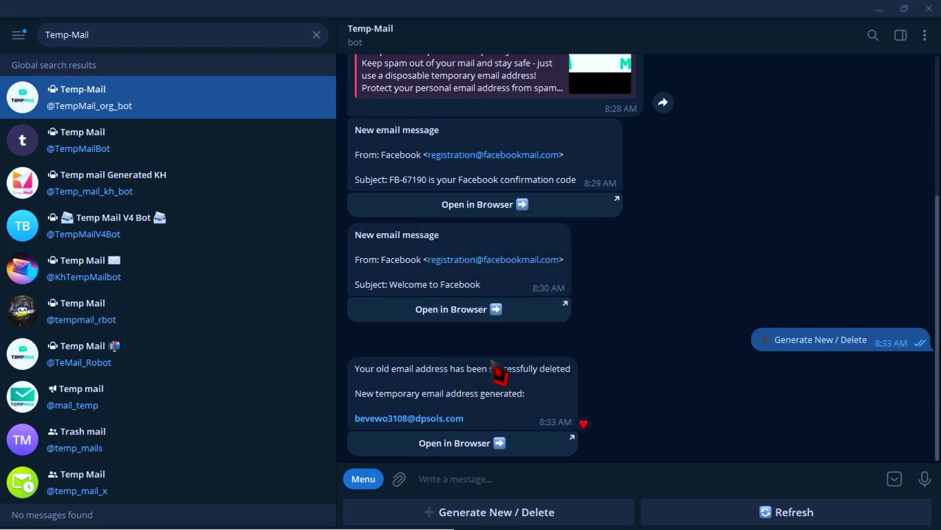
pyautogui.scroll(3, 531, 332)
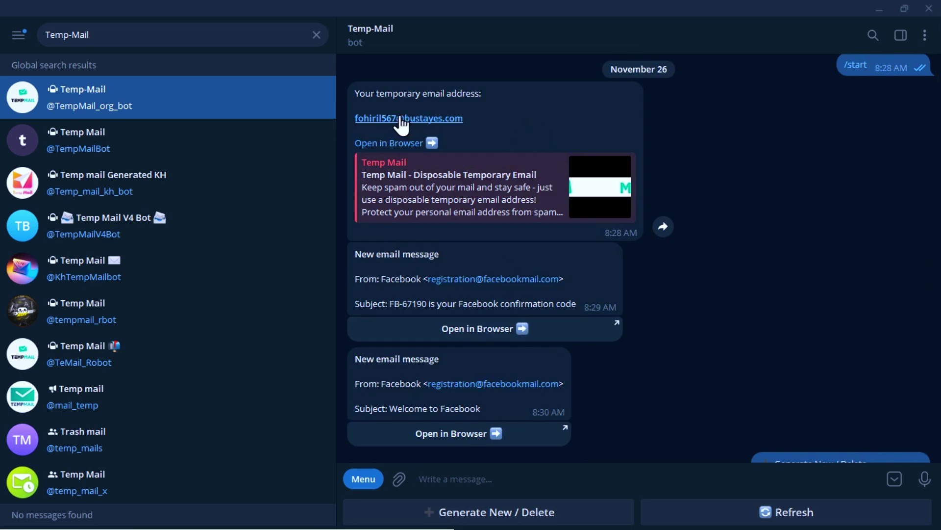
pyautogui.scroll(-2, 423, 323)
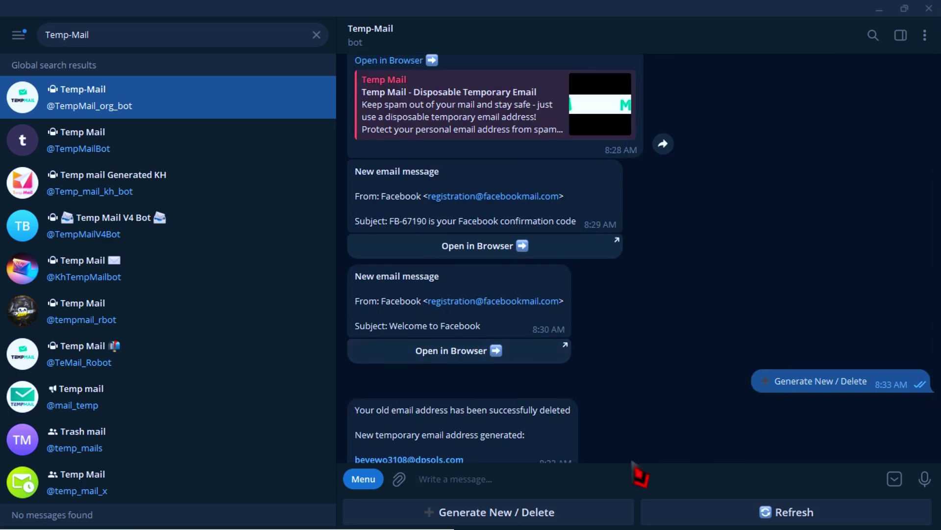
pyautogui.scroll(-1, 478, 441)
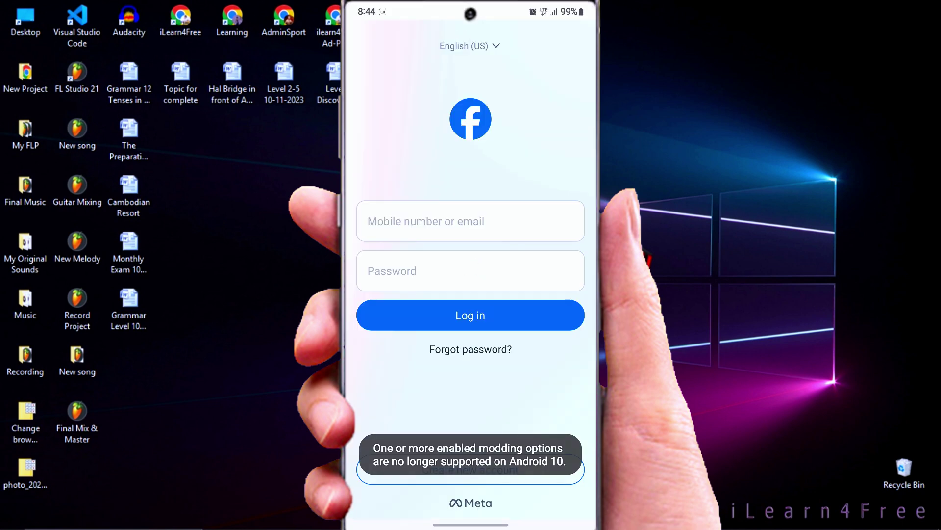
# - Start a new Facebook account on the phone with the name DiiNa Top
pyautogui.click(510, 472)
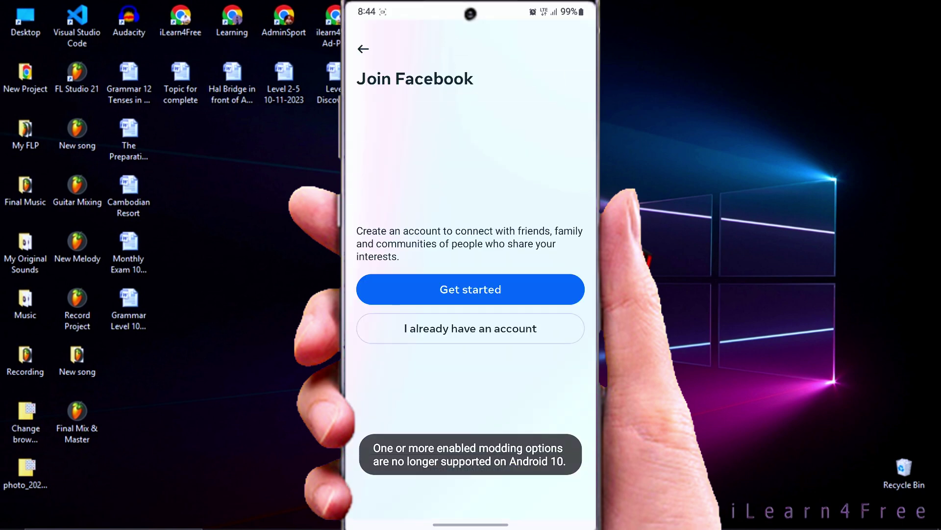
pyautogui.click(469, 288)
pyautogui.click(430, 397)
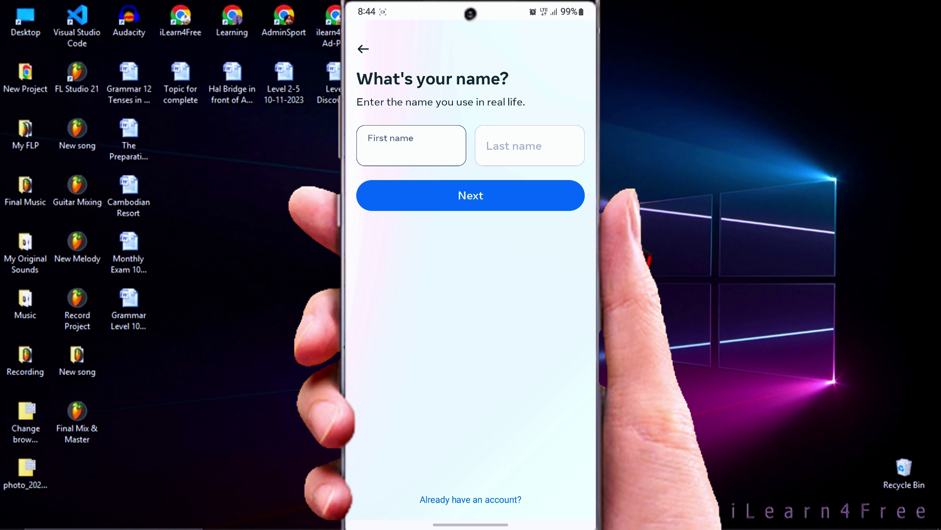
pyautogui.write('DiiNa')
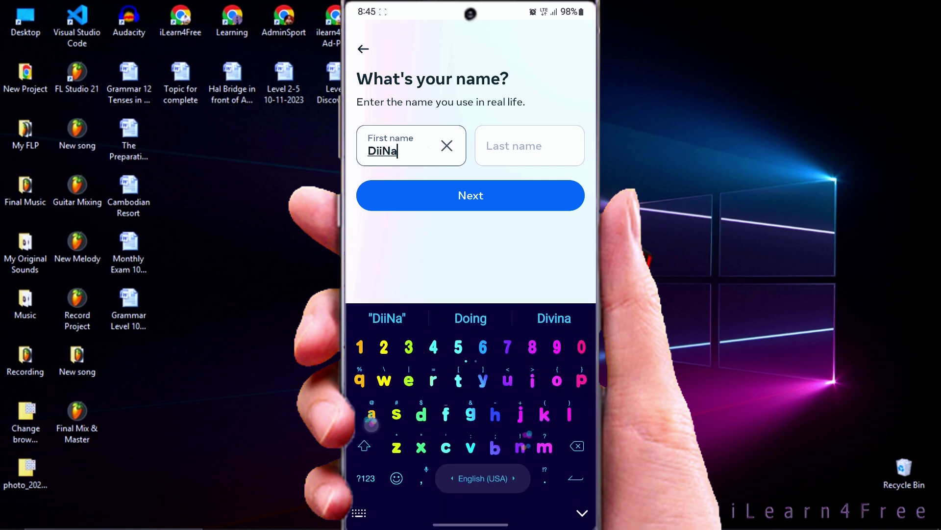
pyautogui.click(529, 146)
pyautogui.write('Topfan')
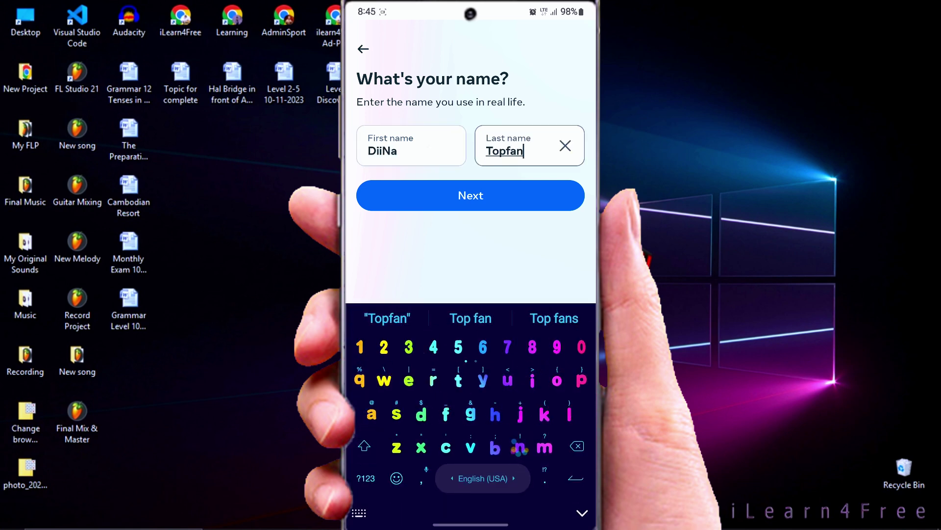
pyautogui.click(492, 193)
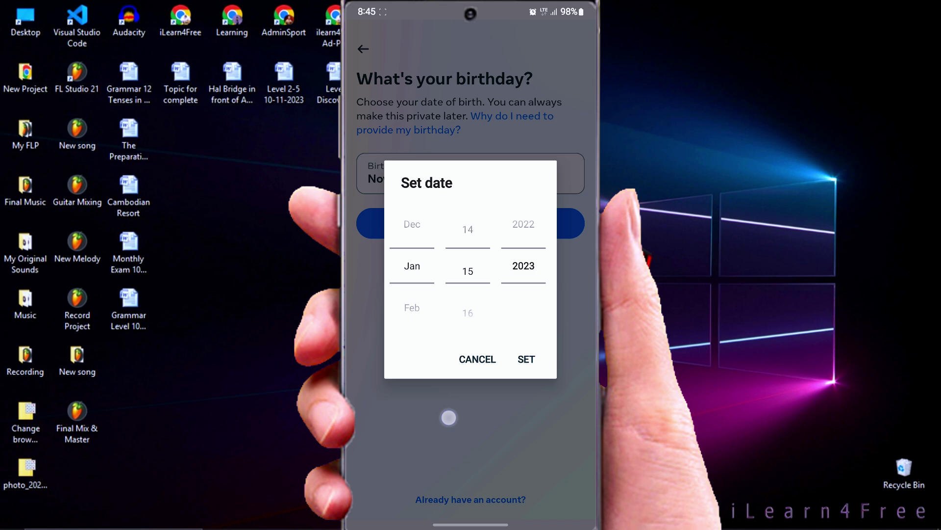
pyautogui.click(527, 358)
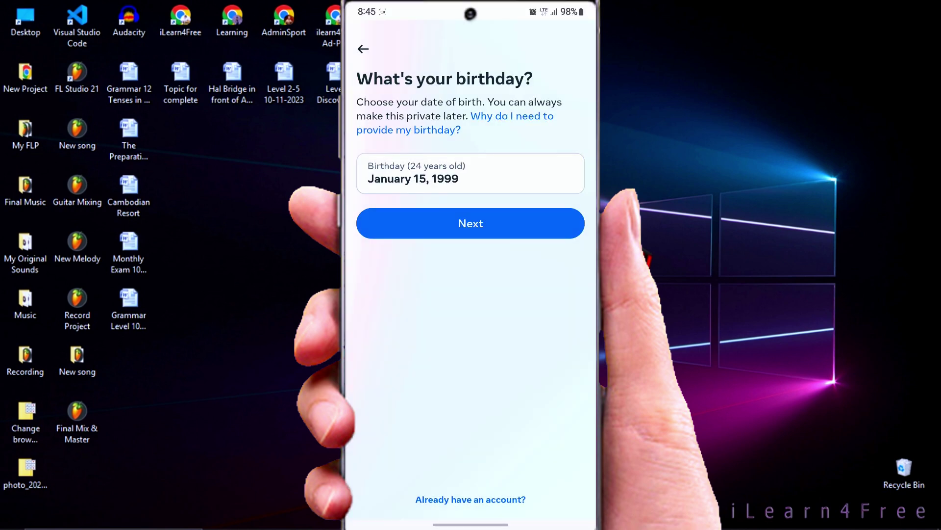
pyautogui.click(471, 223)
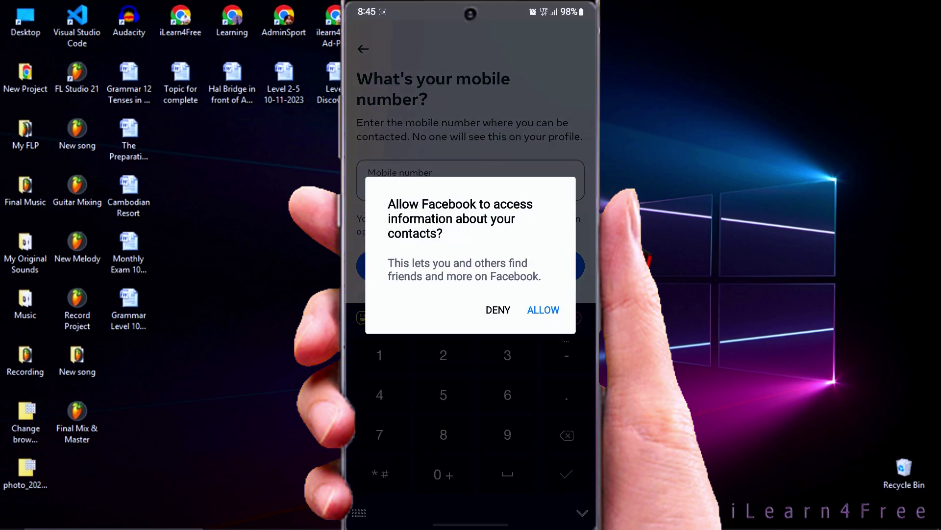
pyautogui.click(498, 309)
pyautogui.click(545, 258)
pyautogui.click(507, 308)
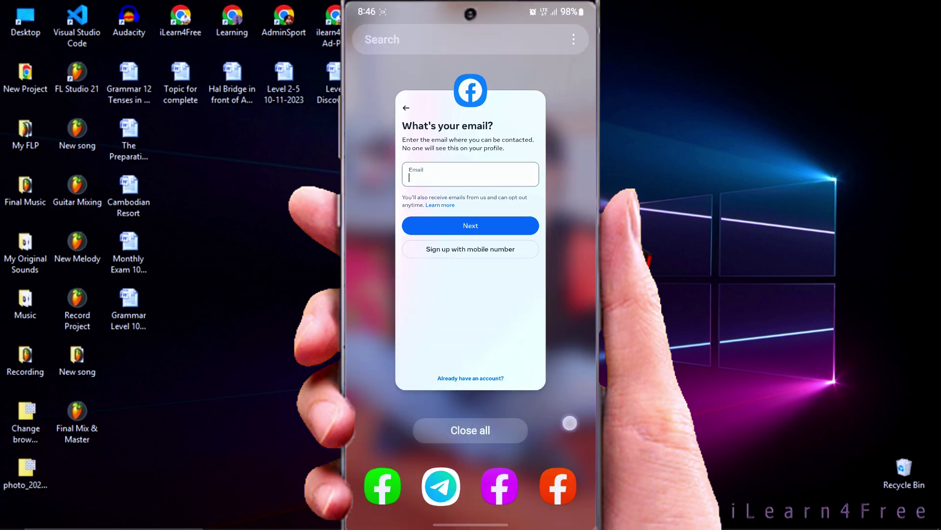
# - Open Telegram on the phone and copy a freshly generated Temp-Mail address
pyautogui.click(483, 428)
pyautogui.moveTo(392, 304); pyautogui.dragTo(549, 304)
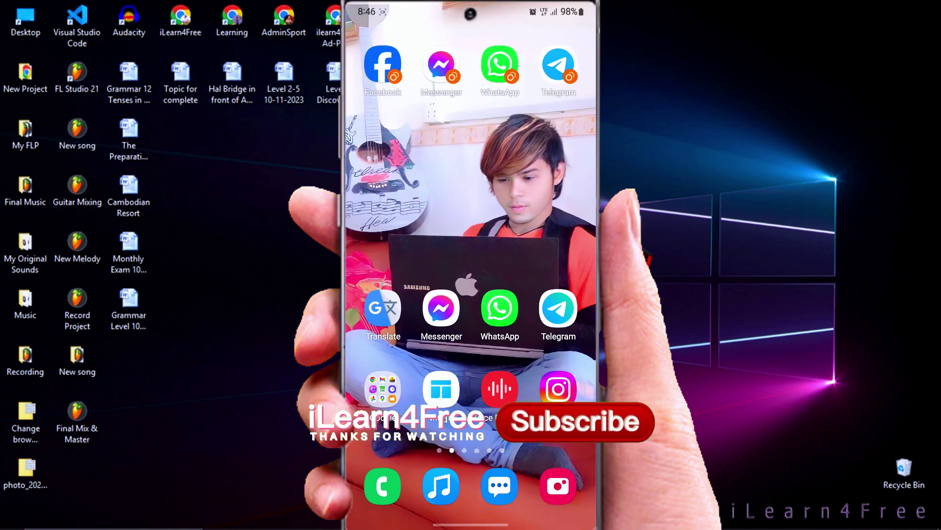
pyautogui.click(561, 309)
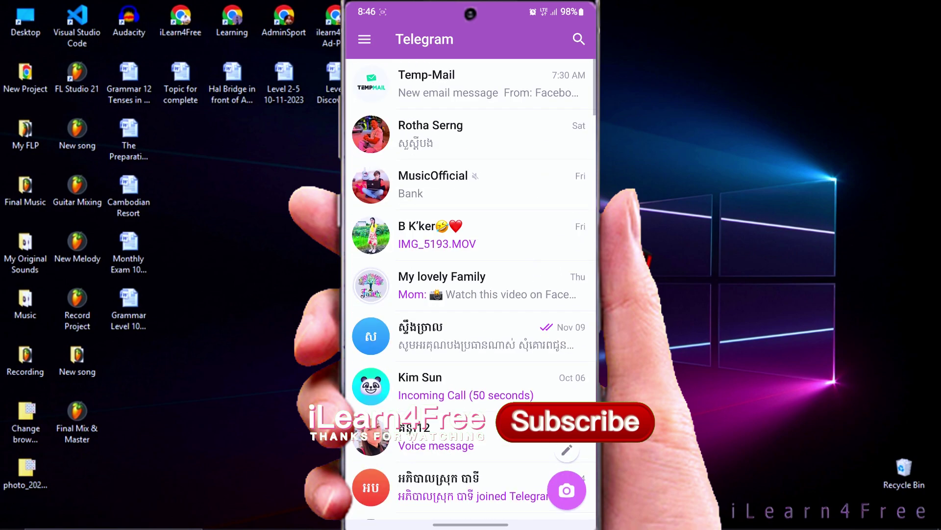
pyautogui.click(462, 76)
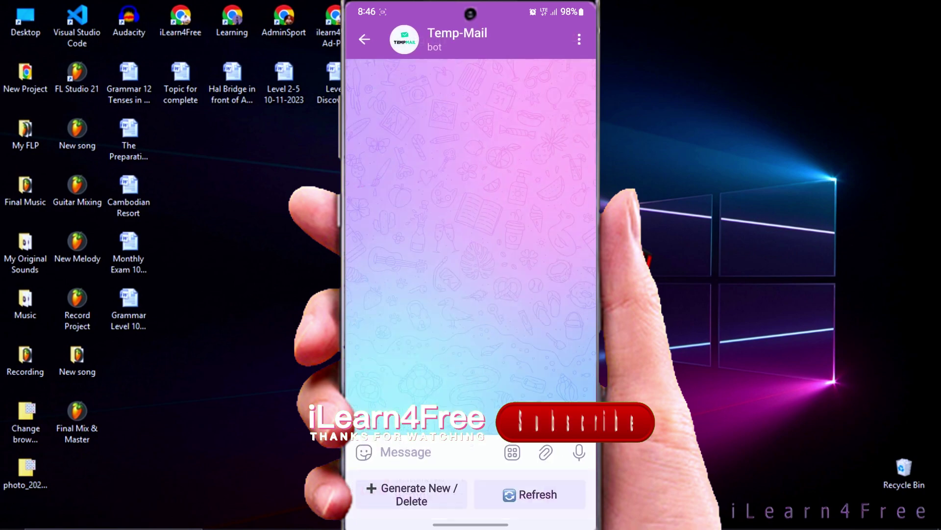
pyautogui.scroll(-4, 470, 245)
pyautogui.scroll(-6, 471, 245)
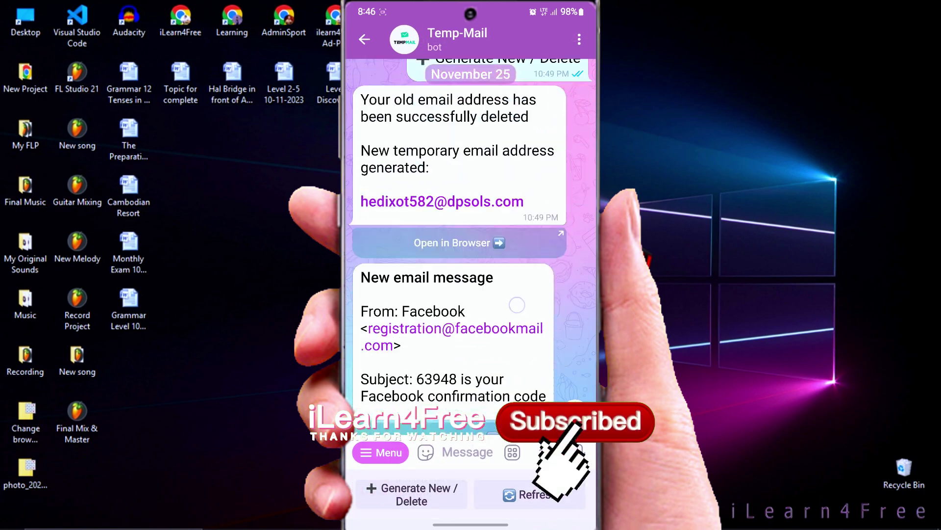
pyautogui.scroll(10, 470, 245)
pyautogui.scroll(-5, 470, 245)
pyautogui.click(412, 494)
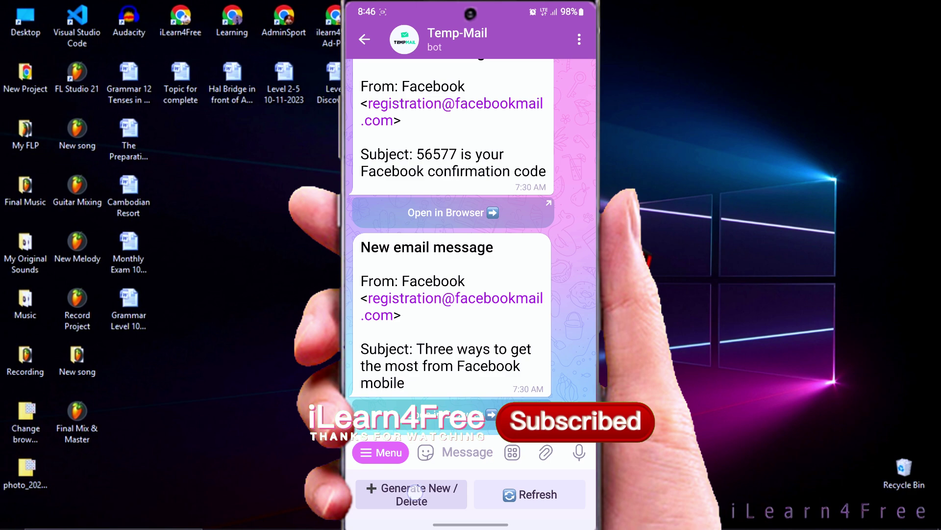
pyautogui.click(441, 373)
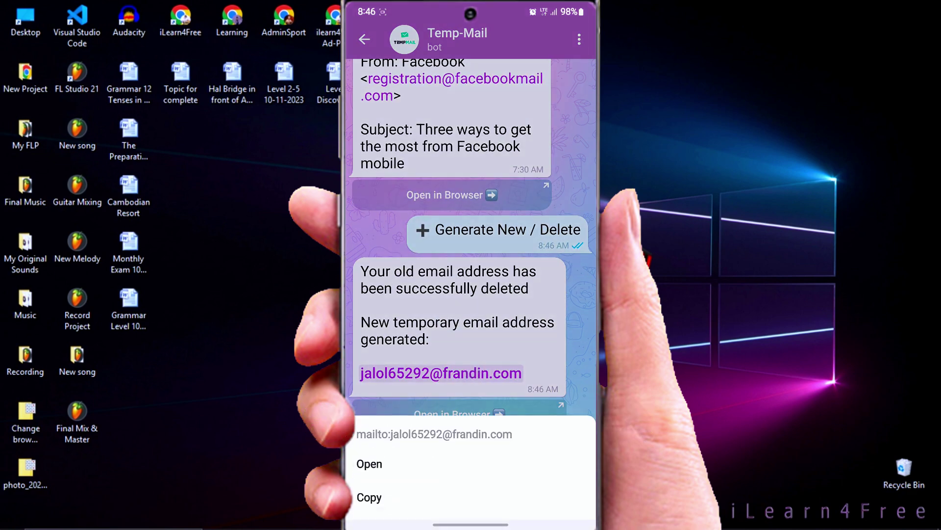
pyautogui.click(370, 495)
# - Back in Facebook, paste the temporary email and enter the account password
pyautogui.moveTo(471, 523); pyautogui.dragTo(471, 343)
pyautogui.click(470, 221)
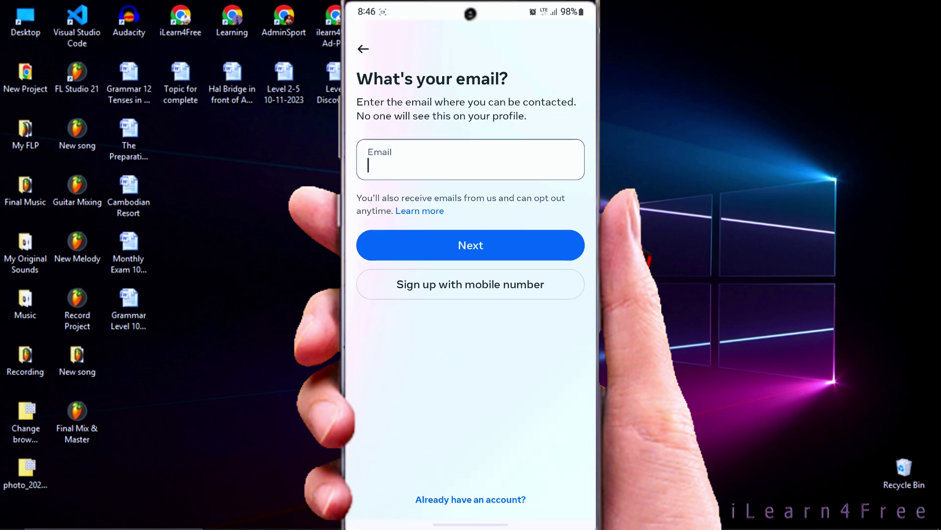
pyautogui.click(381, 142)
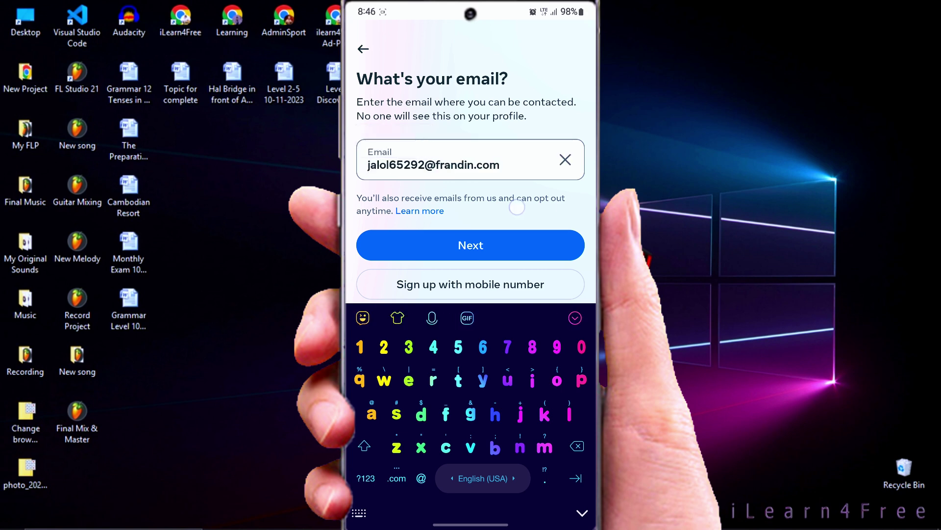
pyautogui.click(471, 245)
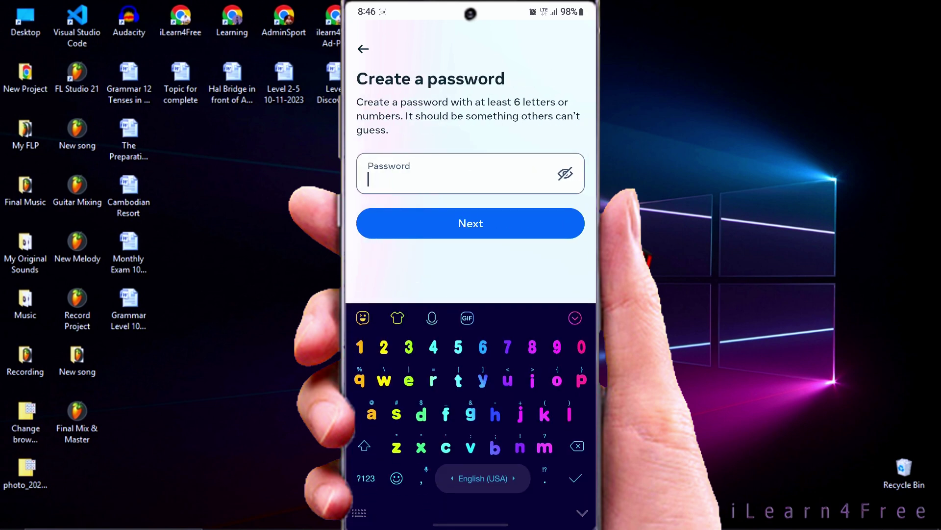
pyautogui.write('••••')
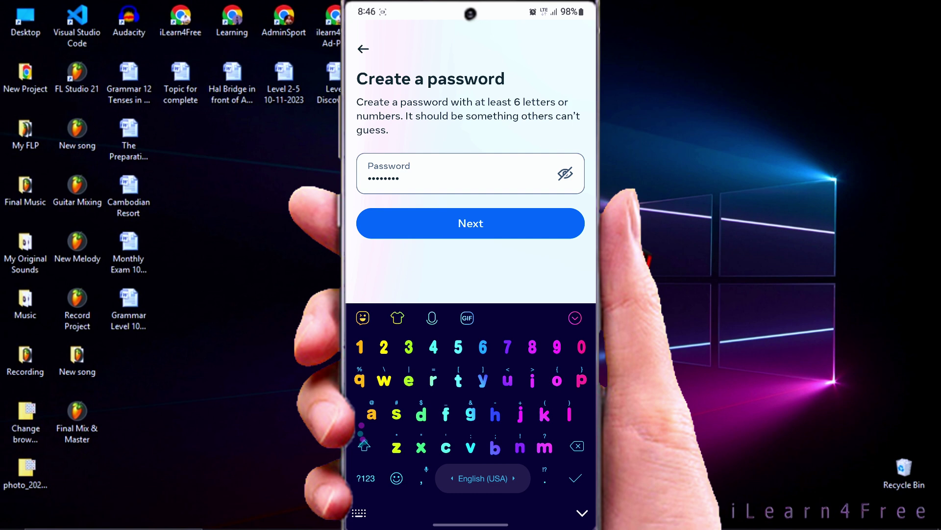
pyautogui.write('a••••••••')
pyautogui.press('Escape')
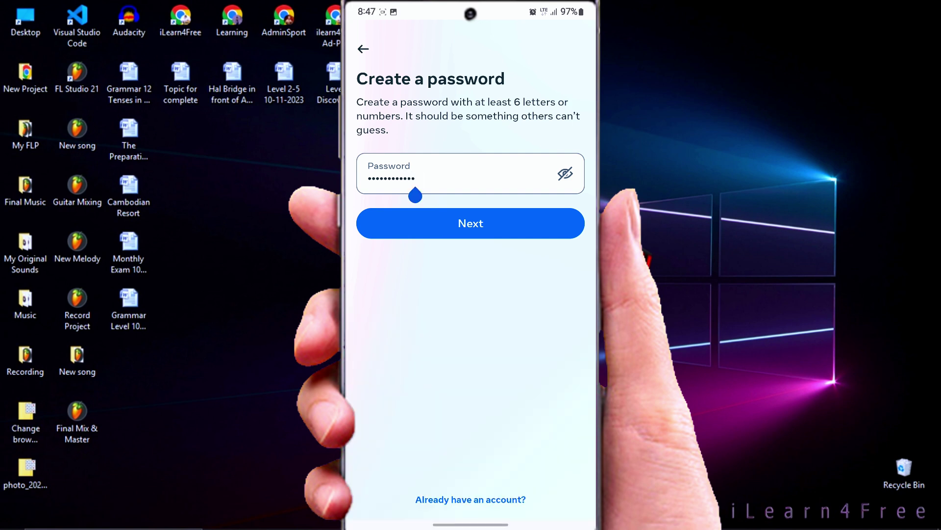
pyautogui.click(470, 223)
# - Save the login info, agree to the terms, and read the emailed confirmation code in Telegram
pyautogui.click(471, 151)
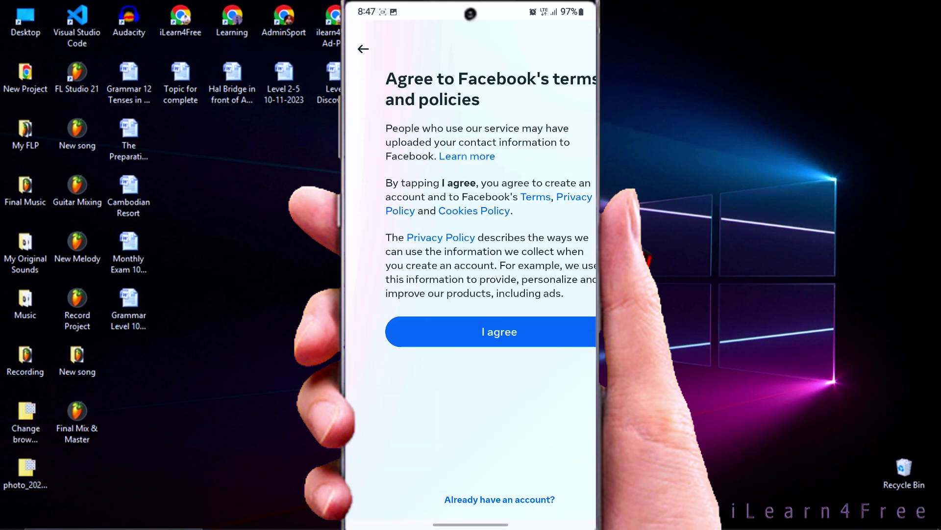
pyautogui.click(518, 333)
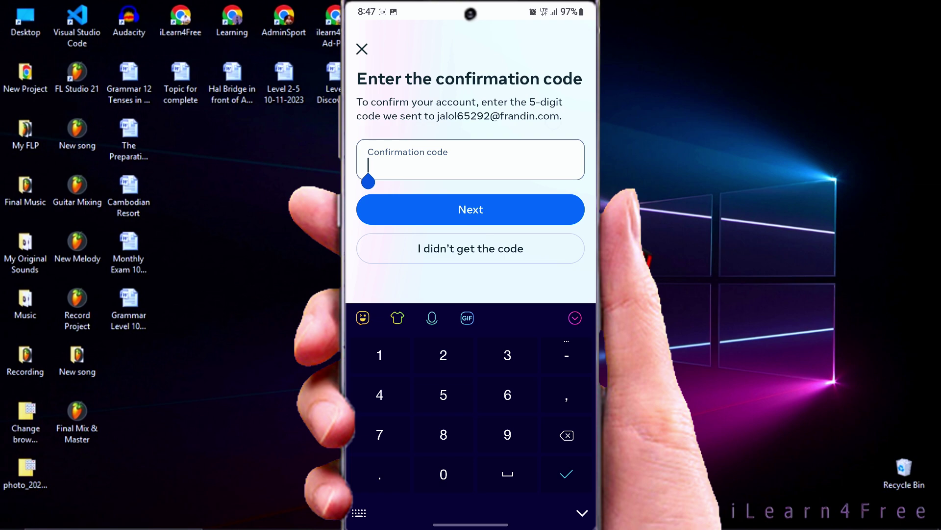
pyautogui.moveTo(471, 523); pyautogui.dragTo(471, 373)
pyautogui.click(498, 294)
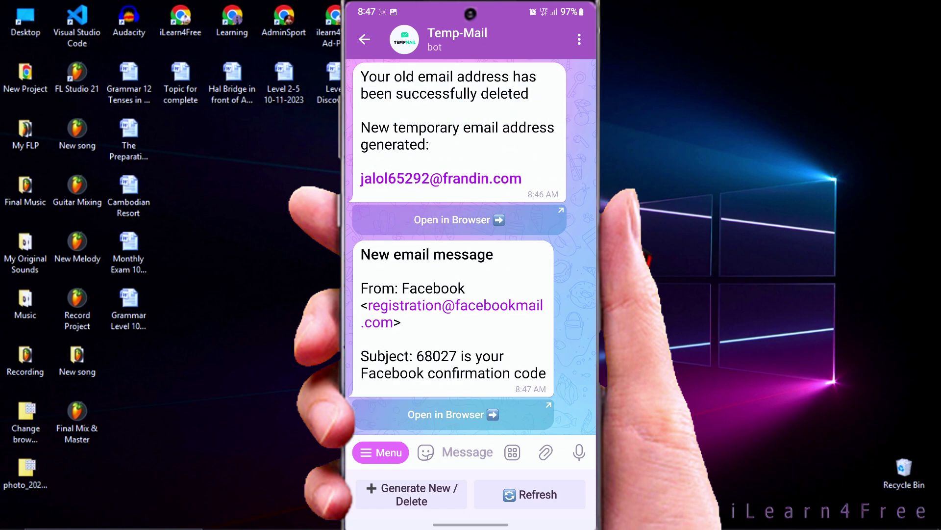
pyautogui.click(457, 353)
# - Enter the confirmation code in Facebook and skip adding a profile picture
pyautogui.moveTo(471, 524); pyautogui.dragTo(470, 372)
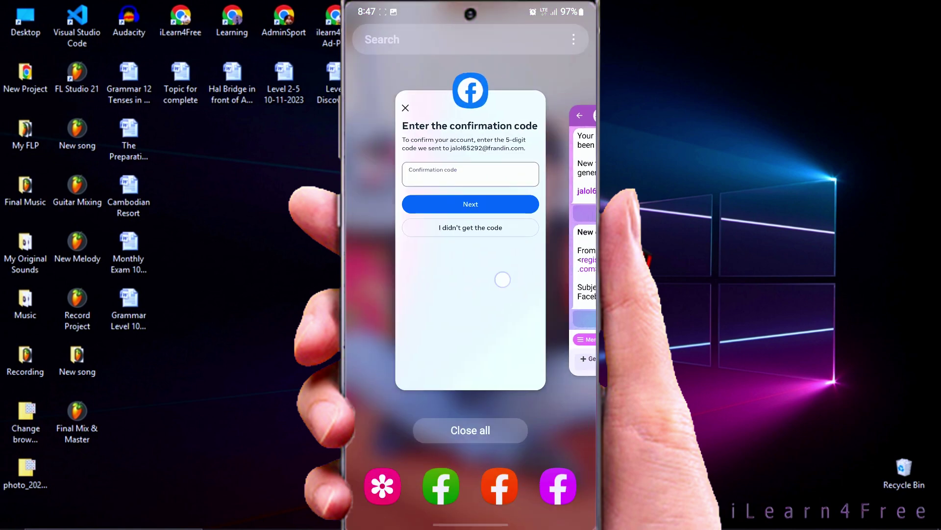
pyautogui.click(472, 231)
pyautogui.click(440, 169)
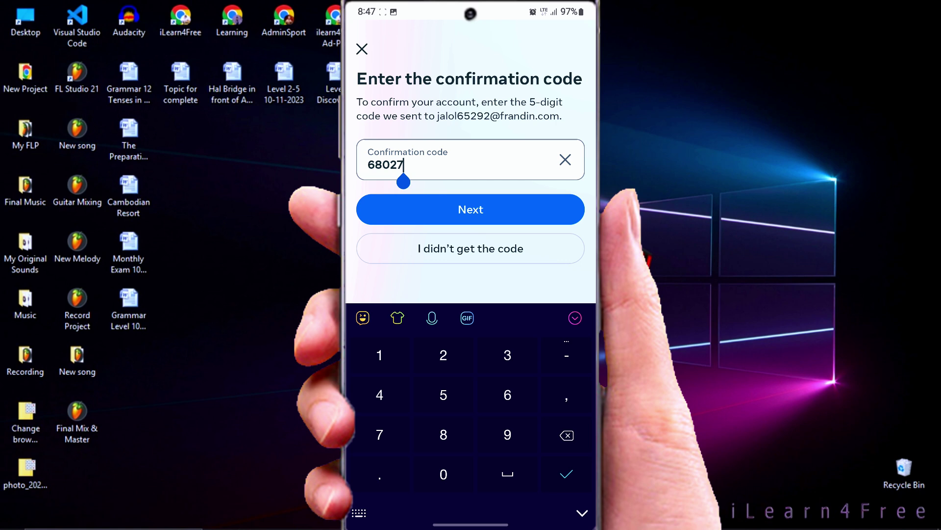
pyautogui.click(466, 490)
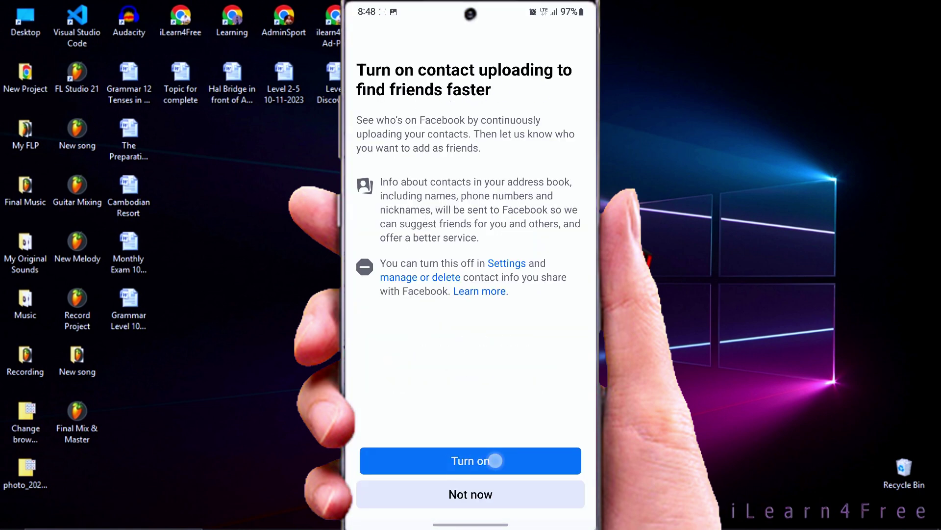
# - Turn on contact uploading and tick 13 suggested friends
pyautogui.click(495, 460)
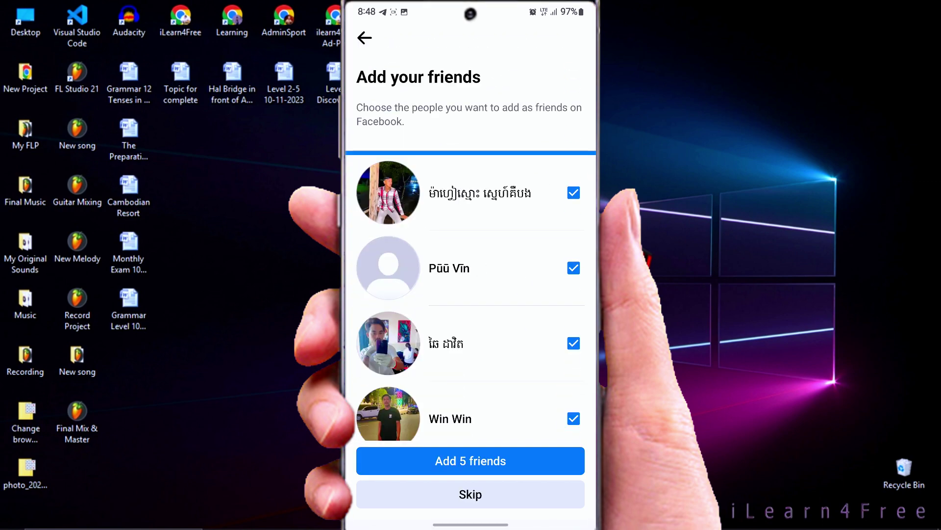
pyautogui.scroll(-3, 470, 294)
pyautogui.click(573, 244)
pyautogui.click(573, 315)
pyautogui.click(574, 175)
pyautogui.click(574, 252)
pyautogui.click(573, 325)
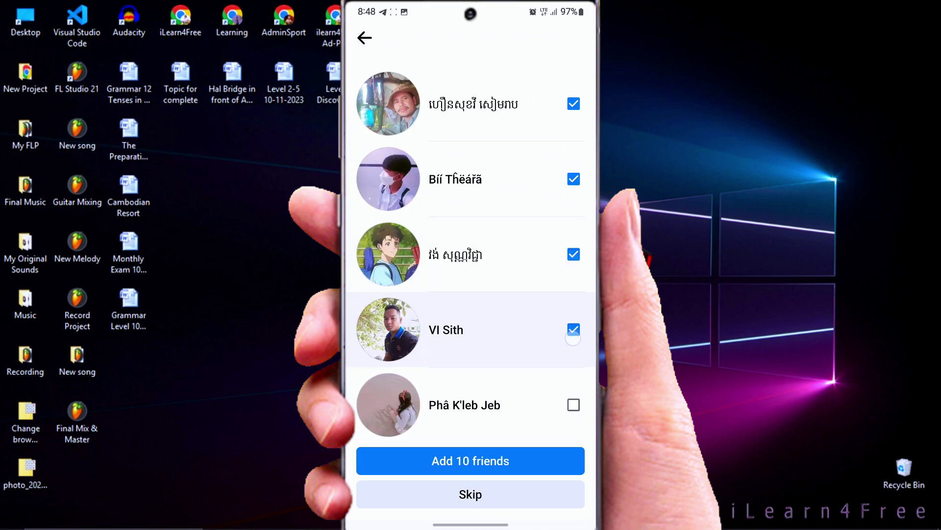
pyautogui.click(573, 156)
pyautogui.click(574, 231)
pyautogui.scroll(-3, 471, 245)
pyautogui.click(574, 189)
pyautogui.click(574, 263)
pyautogui.click(574, 336)
pyautogui.click(573, 410)
pyautogui.scroll(-3, 471, 246)
pyautogui.click(574, 216)
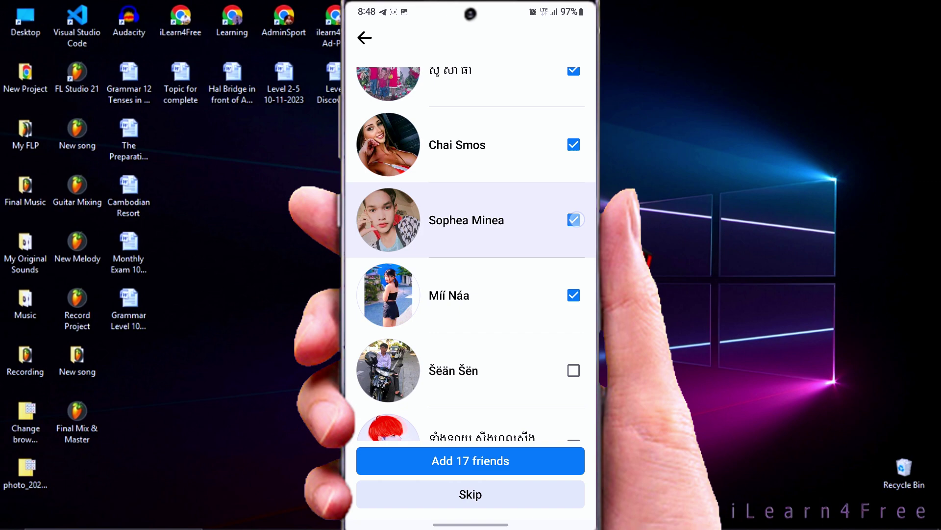
pyautogui.click(574, 388)
# - Send the friend requests, skip notifications, and open the link in the Facebook app
pyautogui.click(471, 461)
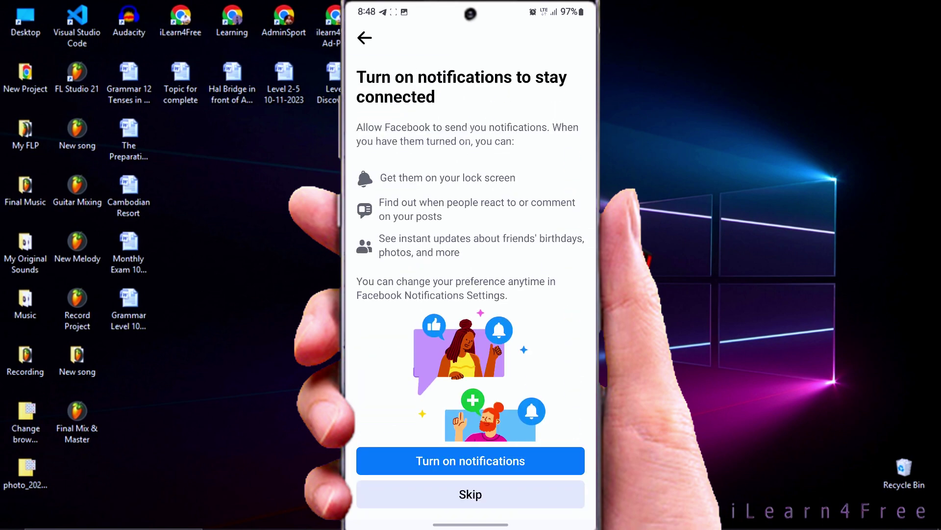
pyautogui.click(471, 493)
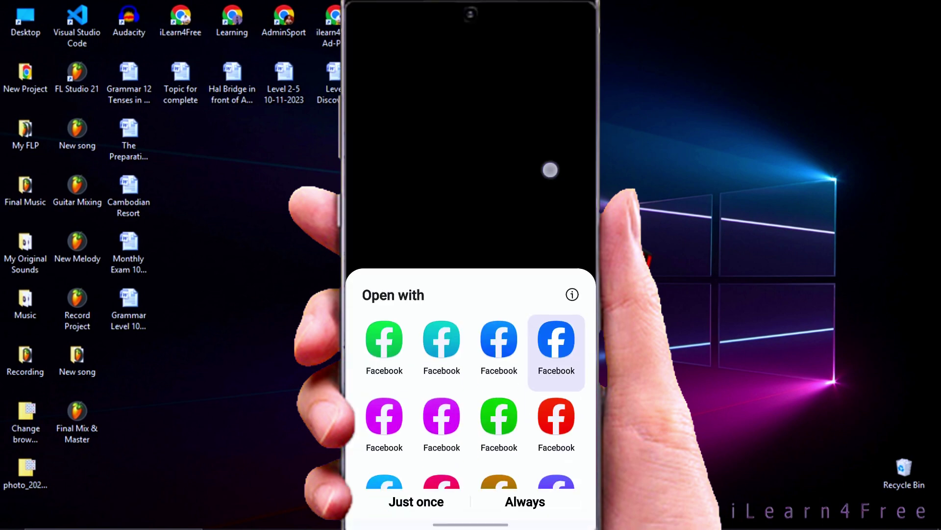
pyautogui.click(416, 501)
pyautogui.click(501, 332)
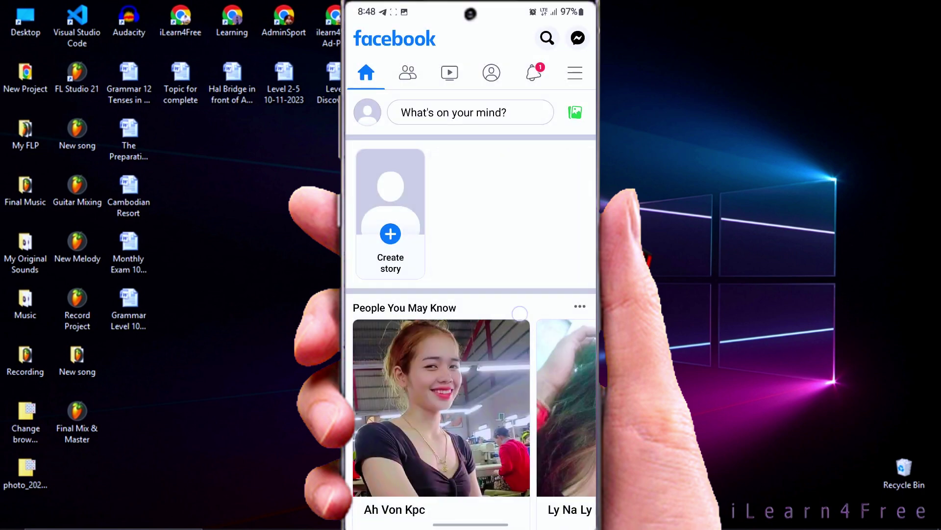
pyautogui.scroll(-3, 519, 313)
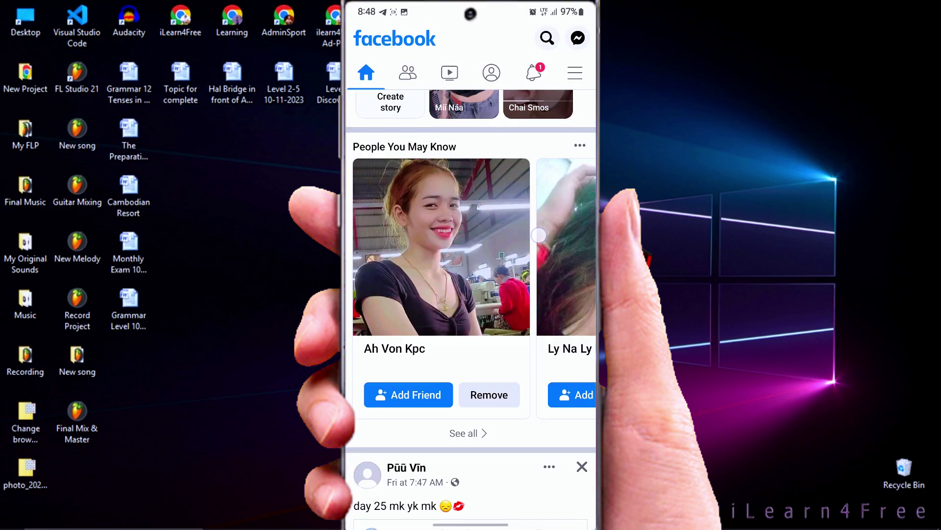
pyautogui.moveTo(539, 236); pyautogui.dragTo(425, 188)
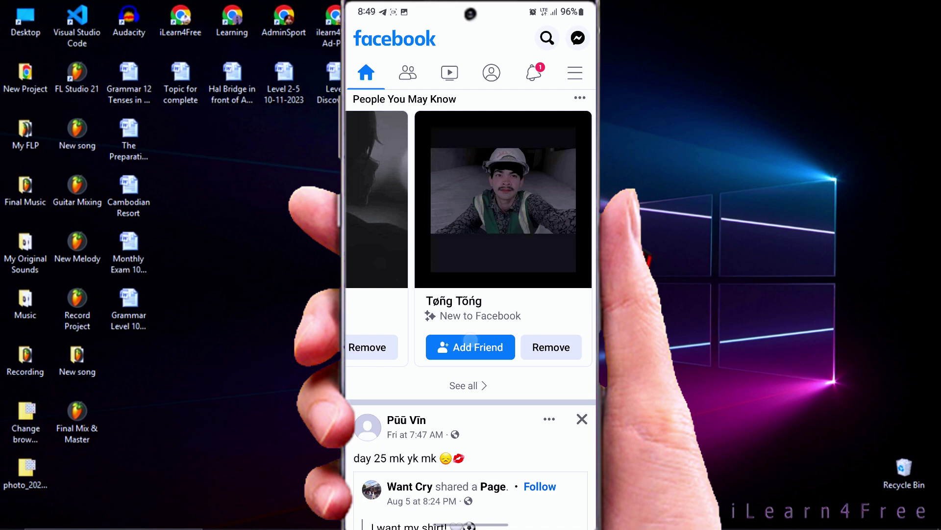
pyautogui.scroll(-10, 471, 294)
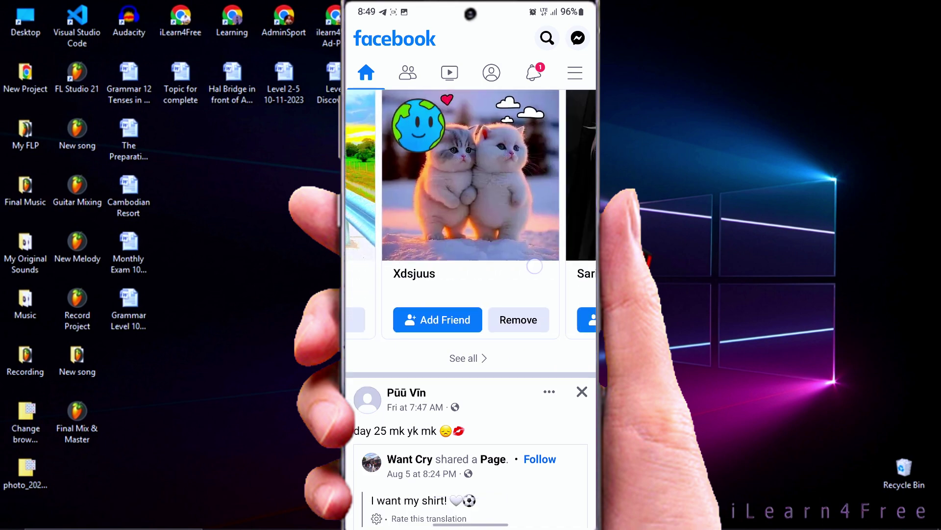
pyautogui.scroll(10, 471, 295)
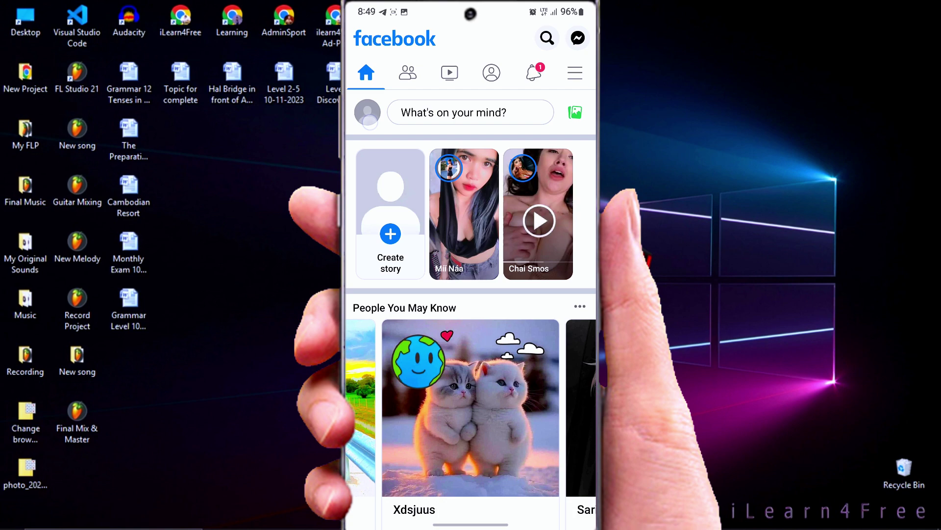
# - Open your own Facebook profile and stop the profile setup walkthrough
pyautogui.click(492, 73)
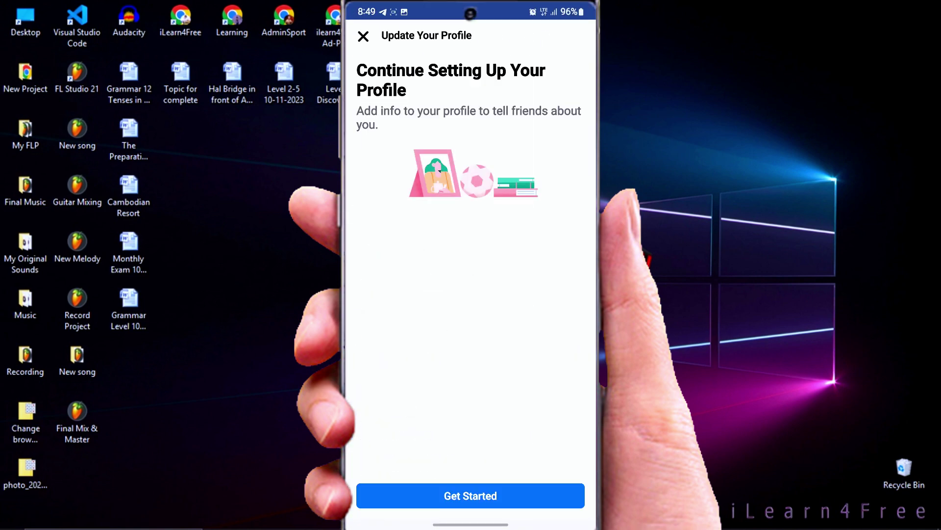
pyautogui.click(364, 37)
pyautogui.click(559, 303)
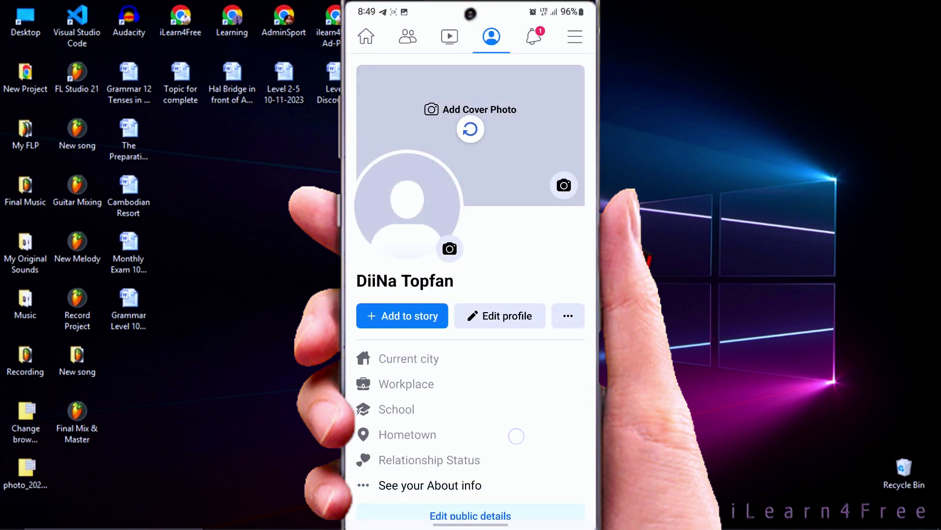
pyautogui.scroll(-5, 471, 295)
pyautogui.scroll(5, 471, 294)
# - Set a cropped photo of two women walking down a path as the profile picture
pyautogui.click(450, 248)
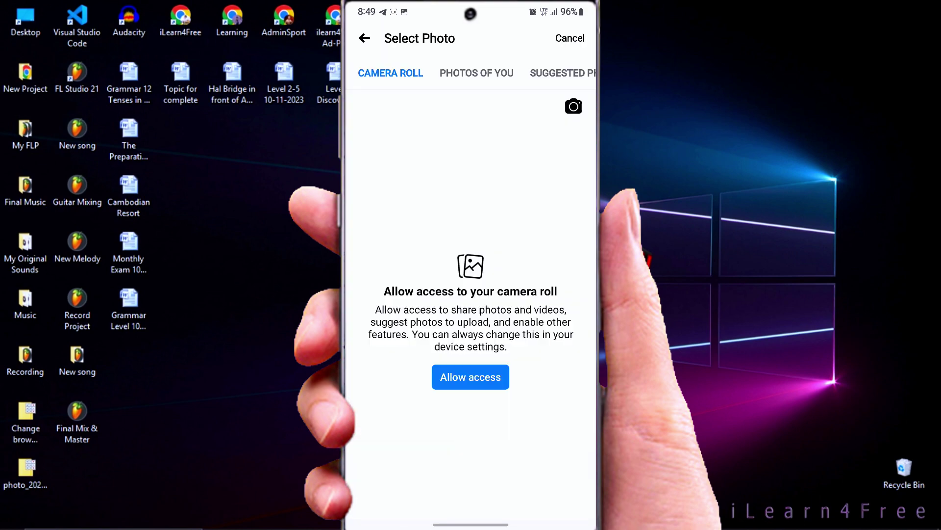
pyautogui.click(471, 376)
pyautogui.click(473, 389)
pyautogui.click(367, 311)
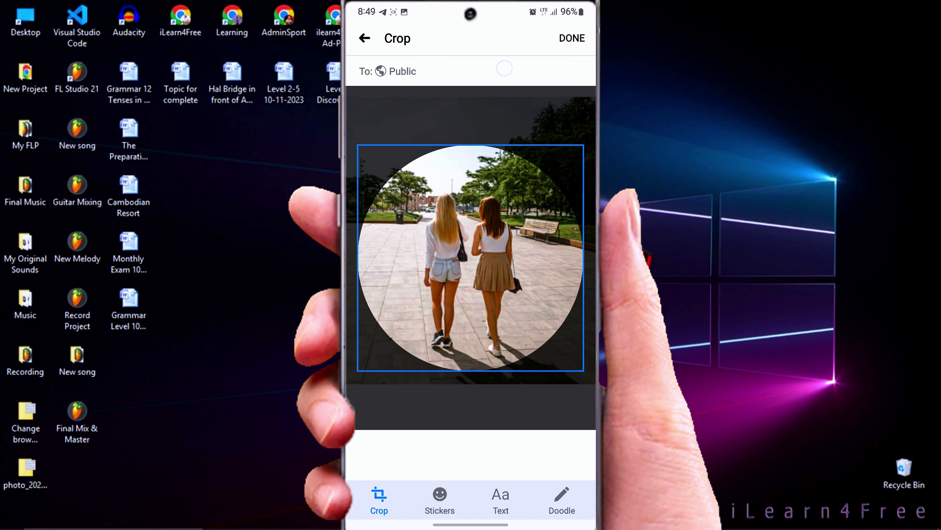
pyautogui.click(571, 38)
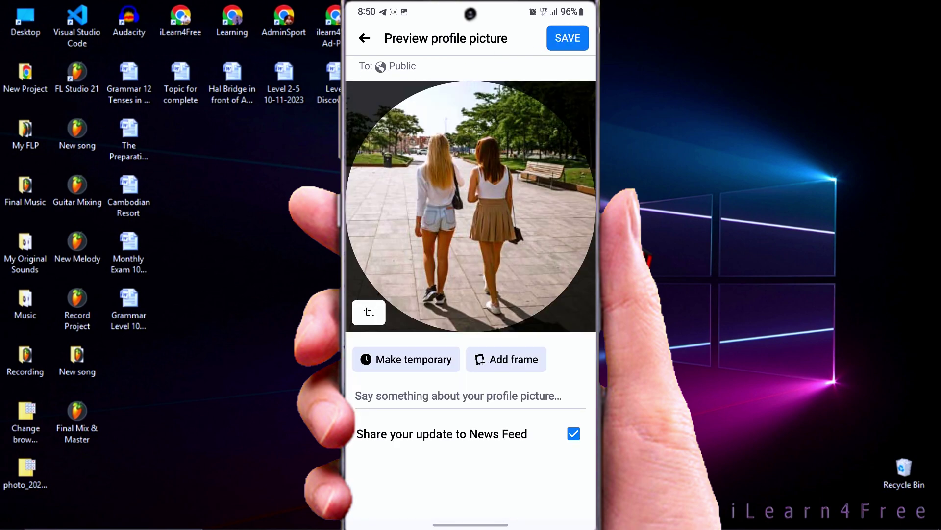
pyautogui.click(568, 38)
# - Upload the night-city photo from the phone as the cover photo
pyautogui.click(564, 185)
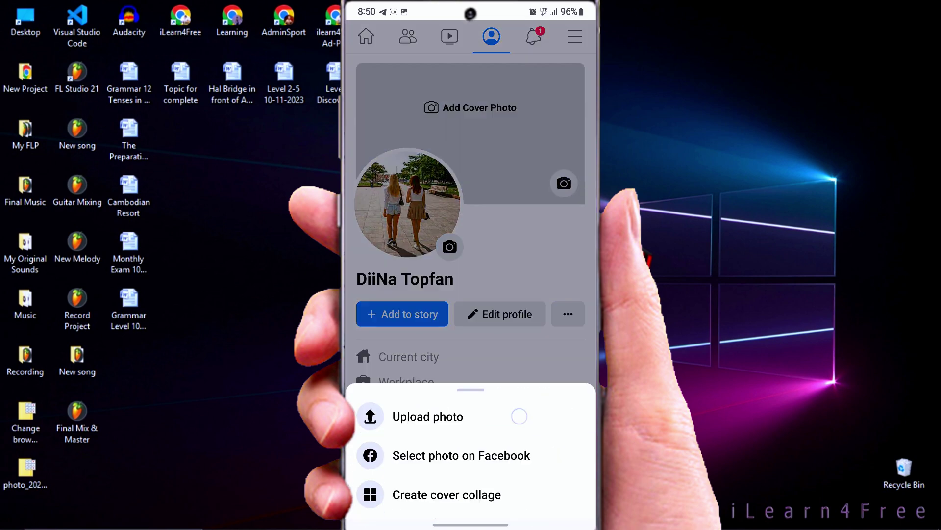
pyautogui.click(429, 414)
pyautogui.scroll(-3, 471, 294)
pyautogui.click(561, 129)
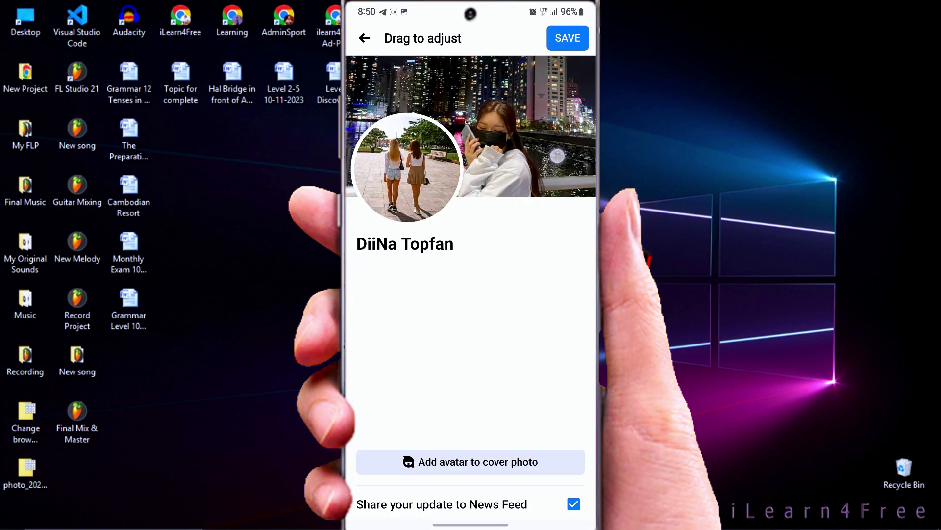
pyautogui.click(548, 47)
# - Set the profile's current city to Phnom Penh
pyautogui.scroll(-10, 471, 294)
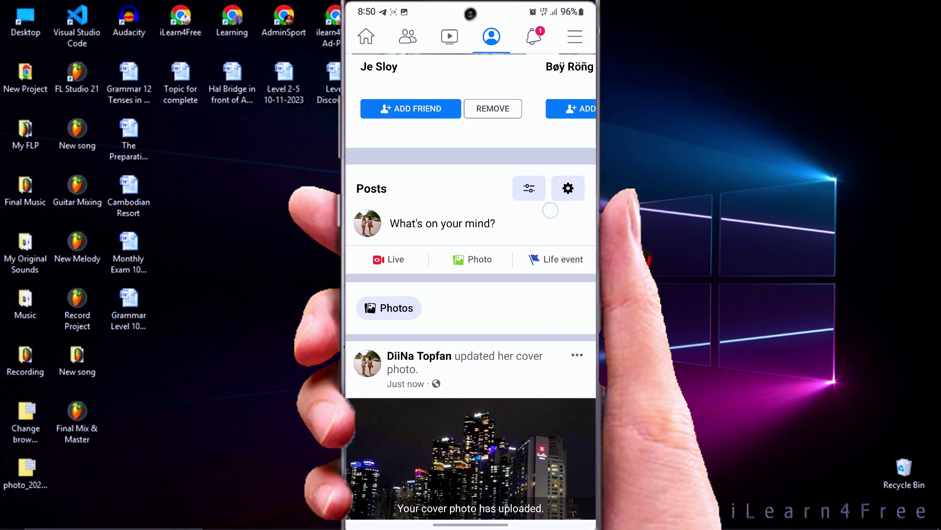
pyautogui.scroll(8, 471, 294)
pyautogui.click(409, 253)
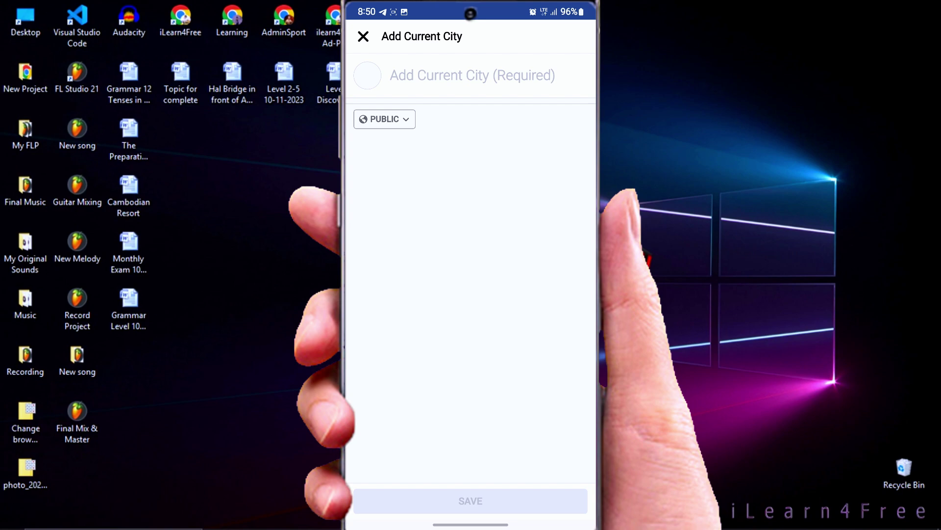
pyautogui.click(470, 73)
pyautogui.write('Phnom')
pyautogui.click(415, 106)
pyautogui.click(471, 499)
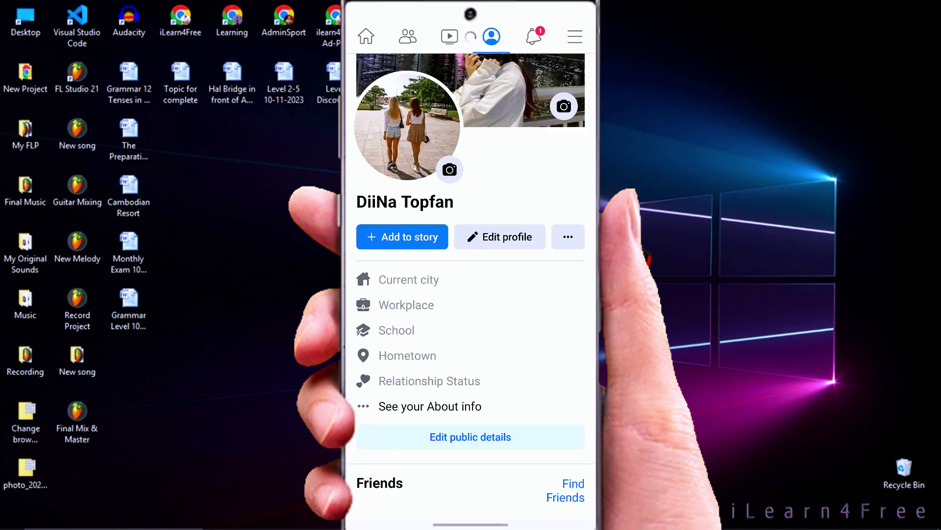
# - Set the relationship status to Single and return to the home feed
pyautogui.click(421, 282)
pyautogui.click(465, 107)
pyautogui.click(471, 495)
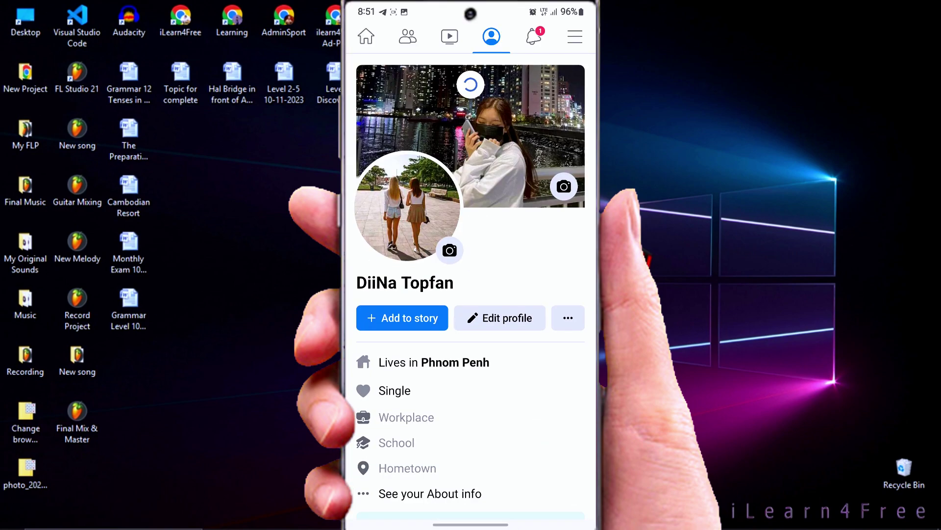
pyautogui.scroll(-5, 471, 294)
pyautogui.click(366, 36)
# - Switch from recent apps to Telegram's Temp-Mail bot chat
pyautogui.scroll(-5, 471, 295)
pyautogui.moveTo(471, 524); pyautogui.dragTo(470, 343)
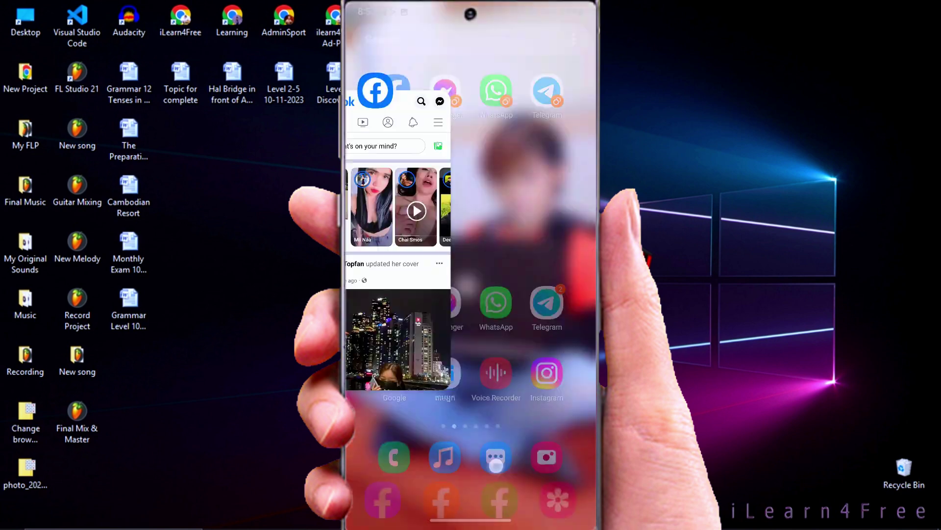
pyautogui.moveTo(539, 245); pyautogui.dragTo(402, 245)
pyautogui.click(458, 252)
pyautogui.scroll(5, 471, 245)
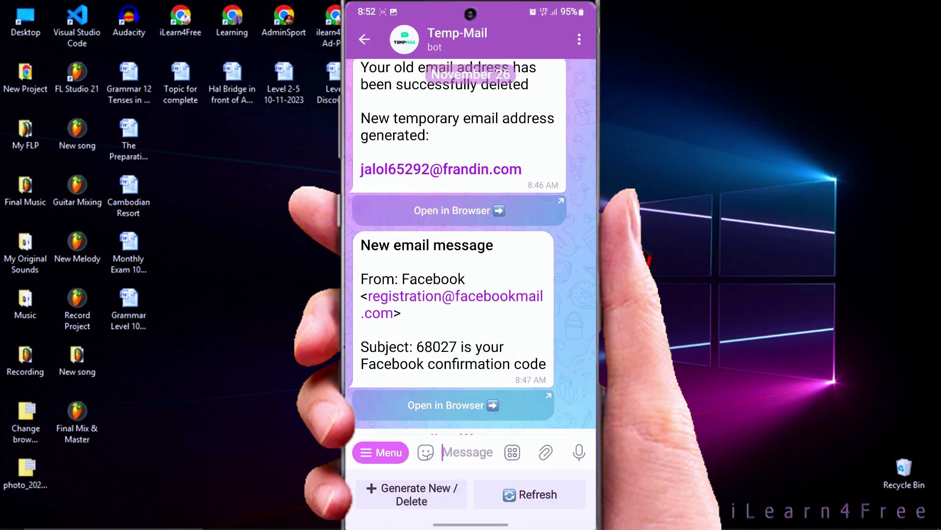
pyautogui.scroll(-5, 471, 245)
# - Have the Temp-Mail bot delete the old address and generate a new temporary email
pyautogui.click(421, 495)
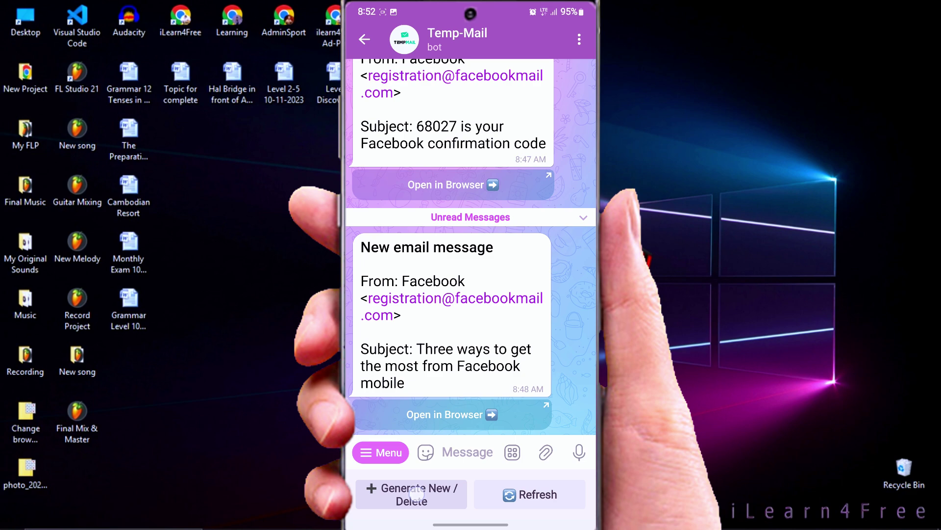
pyautogui.scroll(2, 471, 245)
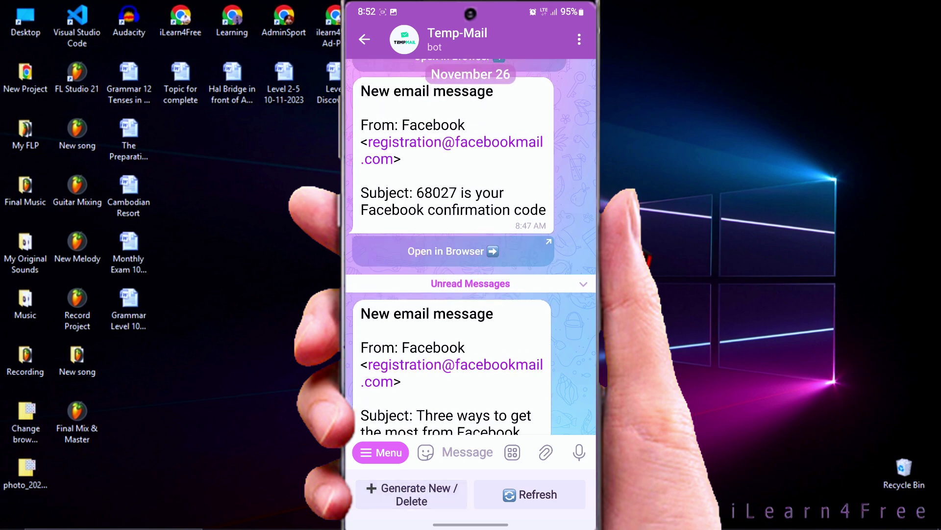
pyautogui.scroll(-2, 471, 245)
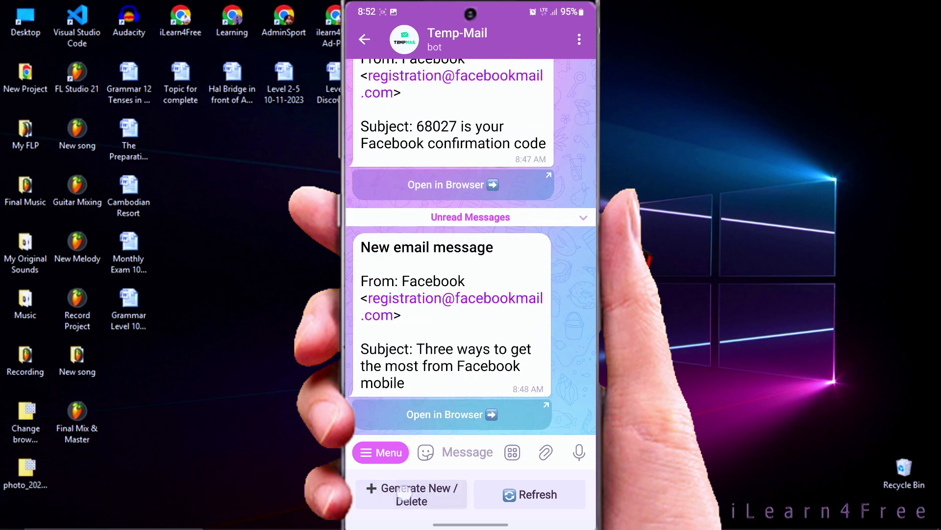
pyautogui.click(403, 488)
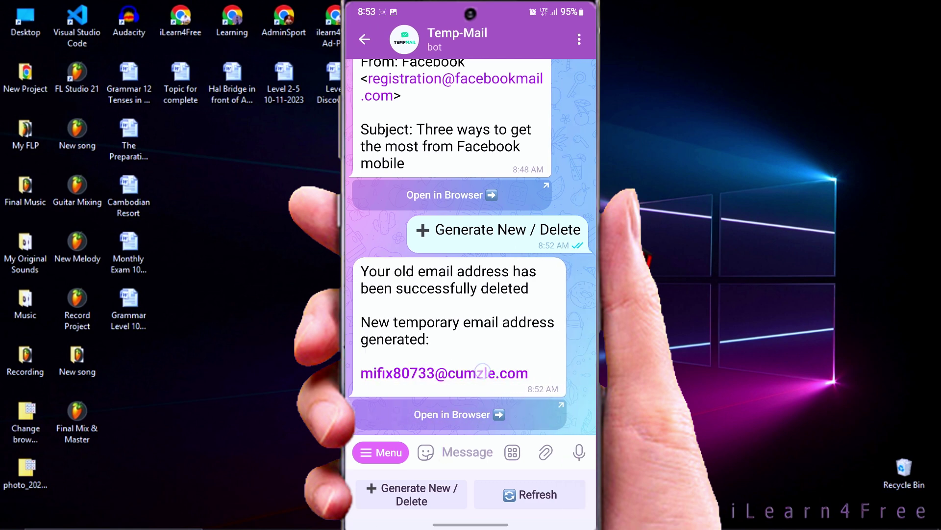
pyautogui.click(430, 496)
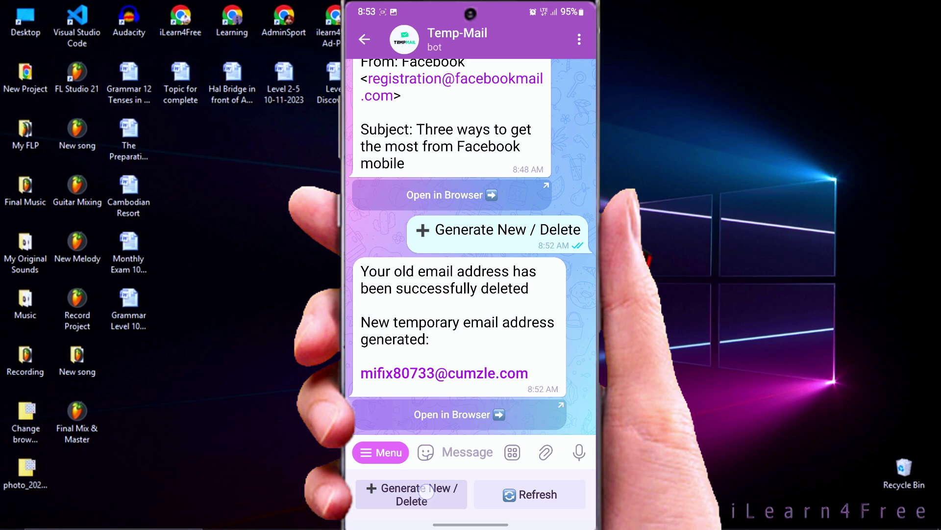
pyautogui.scroll(5, 471, 245)
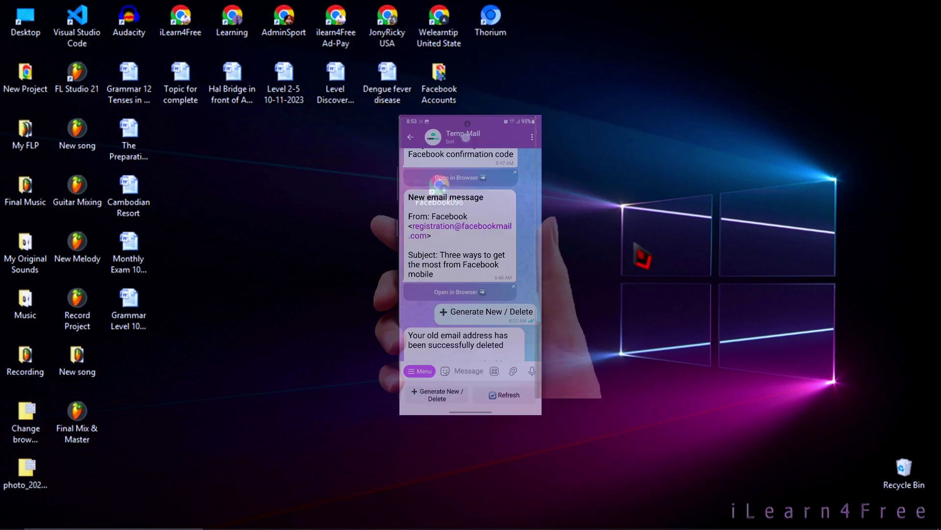